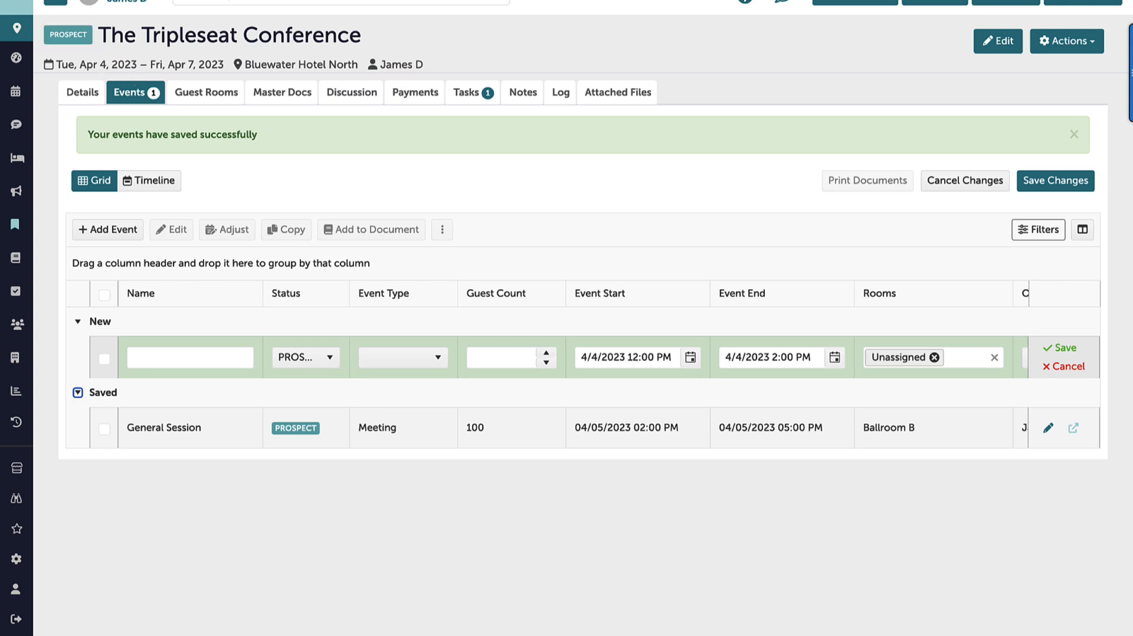
# Fill in the new event with name Breakout, type Breakout, 100 guests and room Ballroom C, and sort the grid by Rooms ascending
pyautogui.click(152, 358)
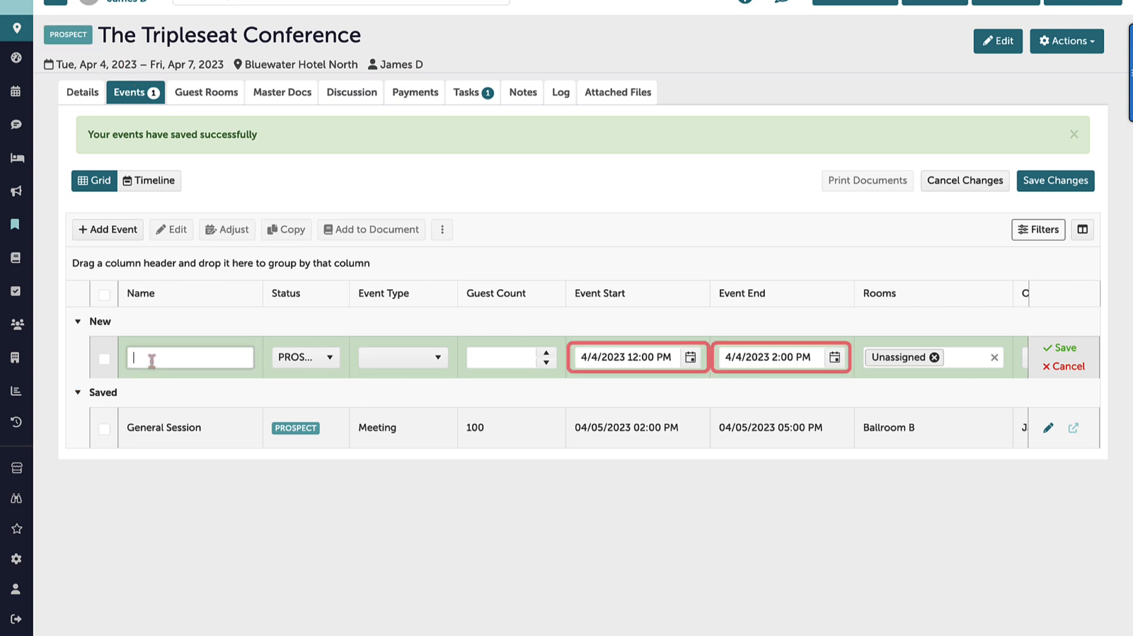
pyautogui.write('Breakout')
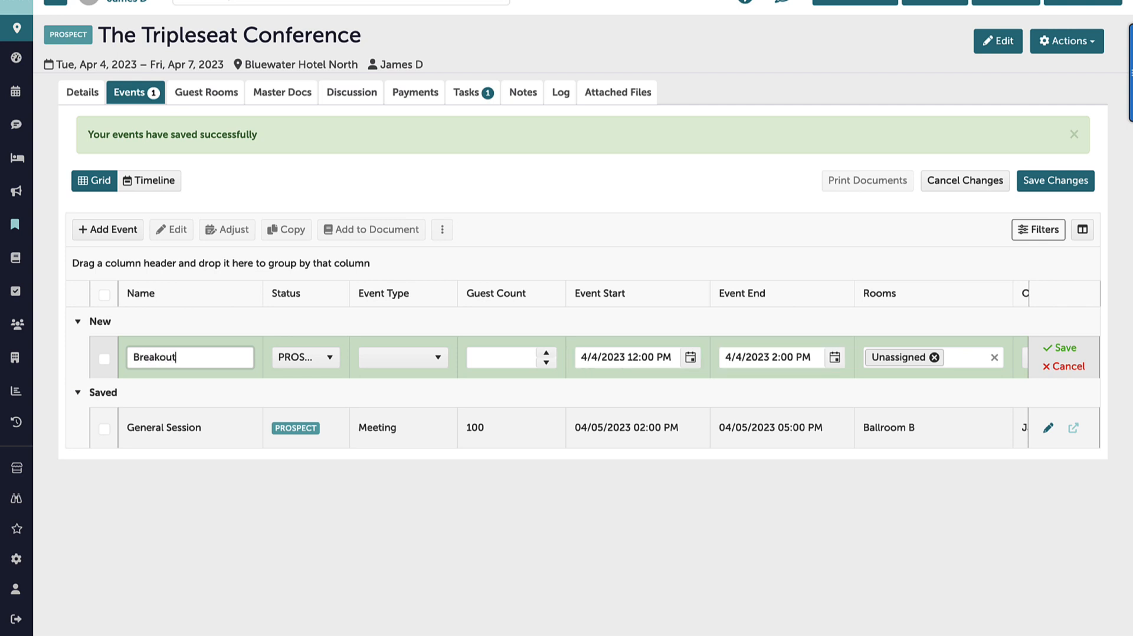
pyautogui.click(439, 361)
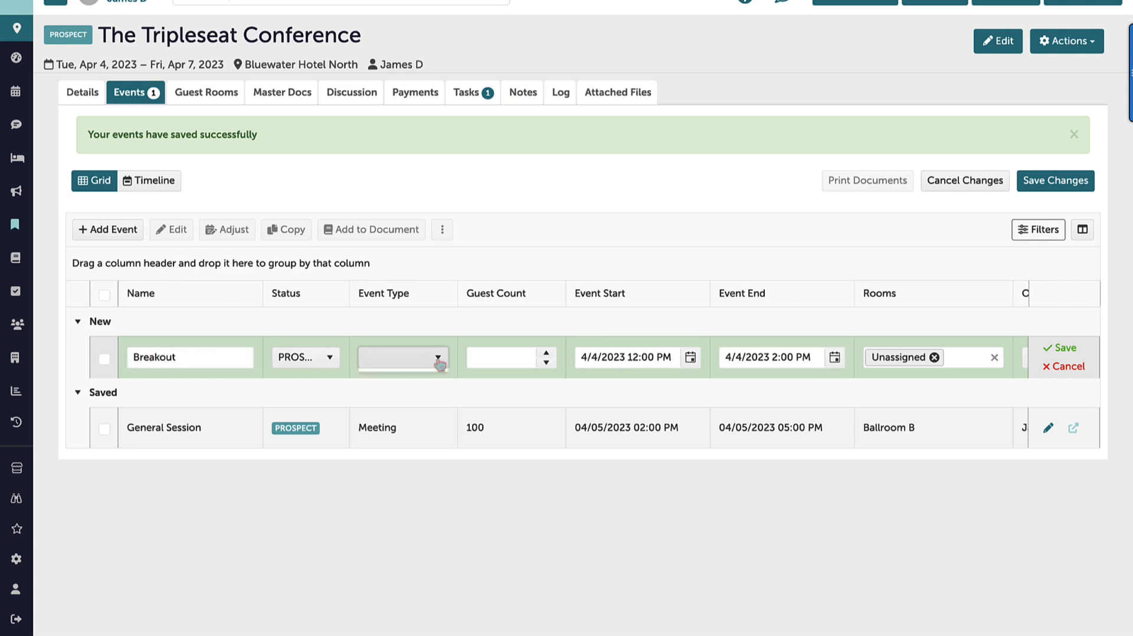
pyautogui.click(408, 462)
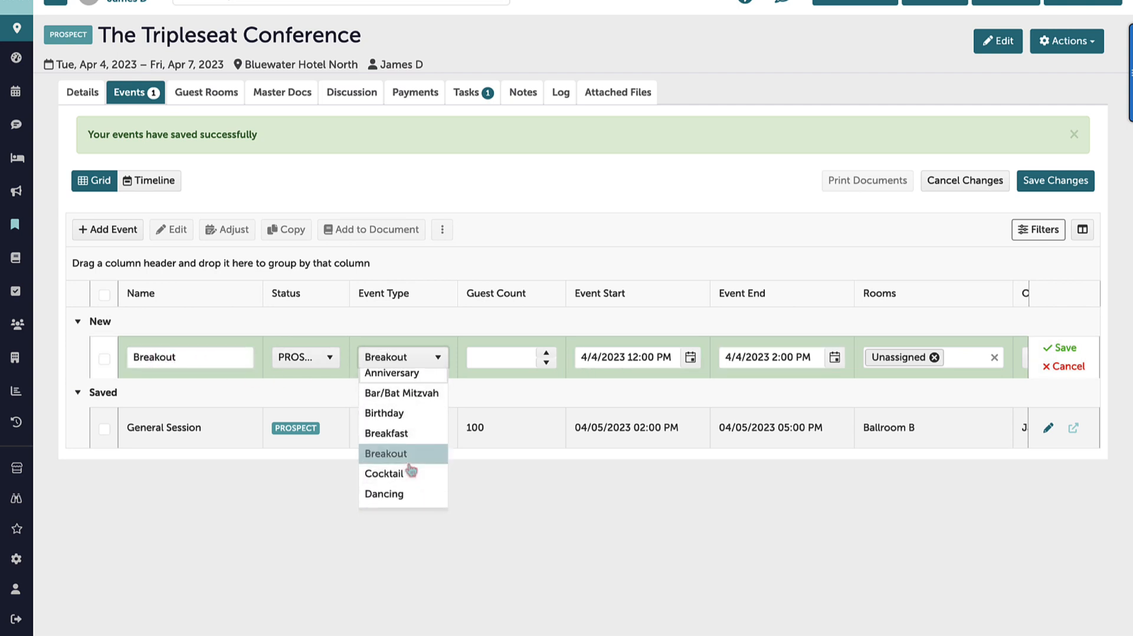
pyautogui.click(517, 362)
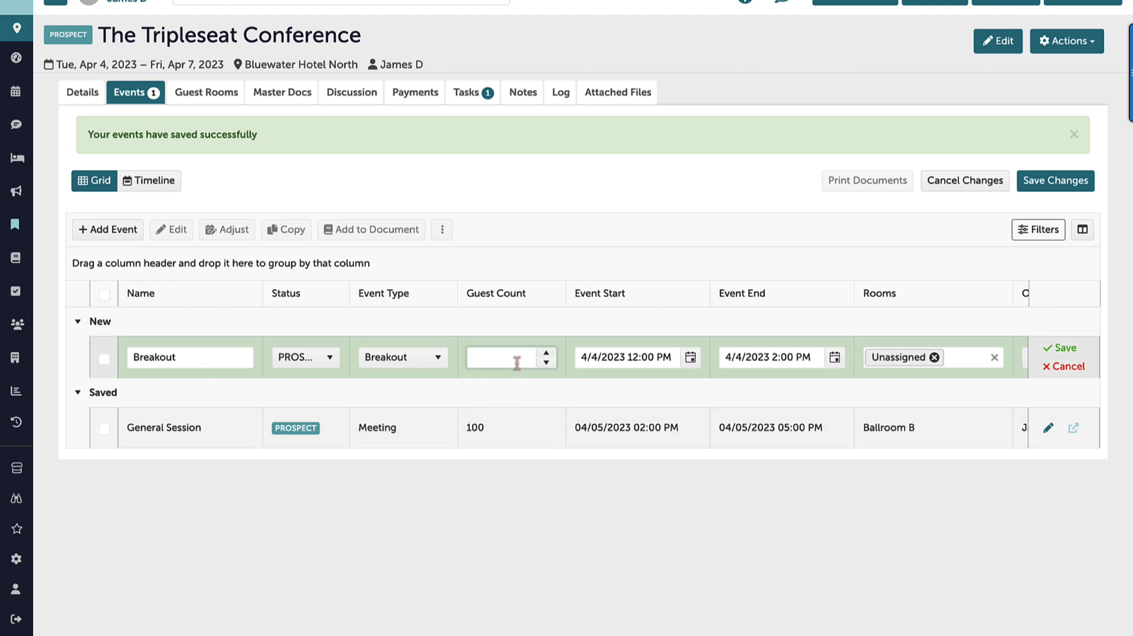
pyautogui.write('100')
pyautogui.click(974, 357)
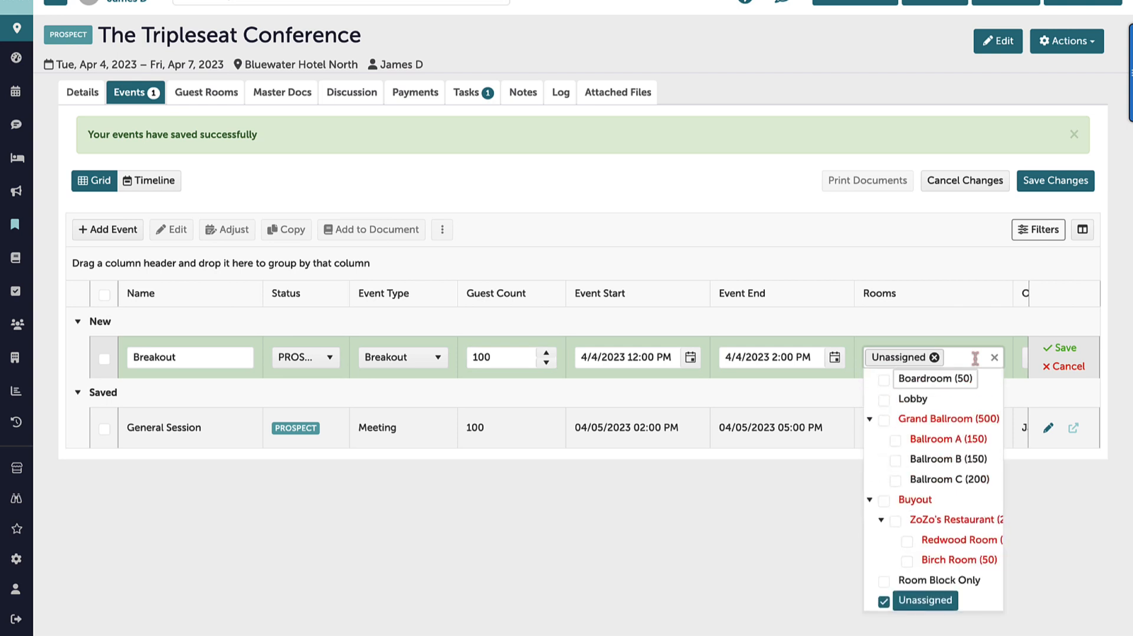
pyautogui.click(898, 480)
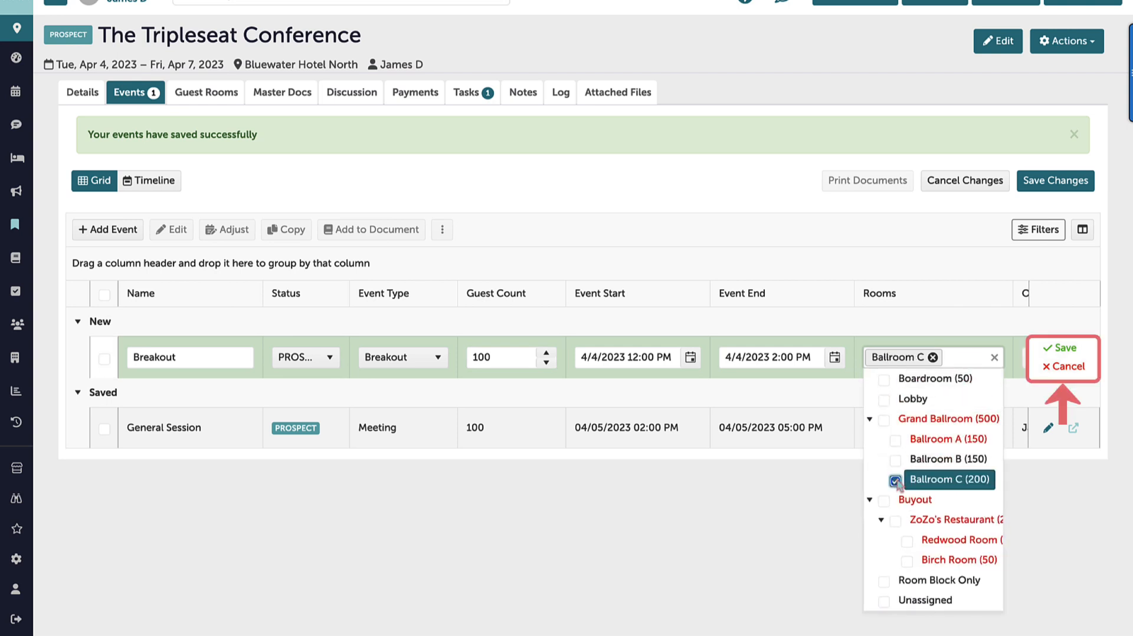
pyautogui.click(934, 294)
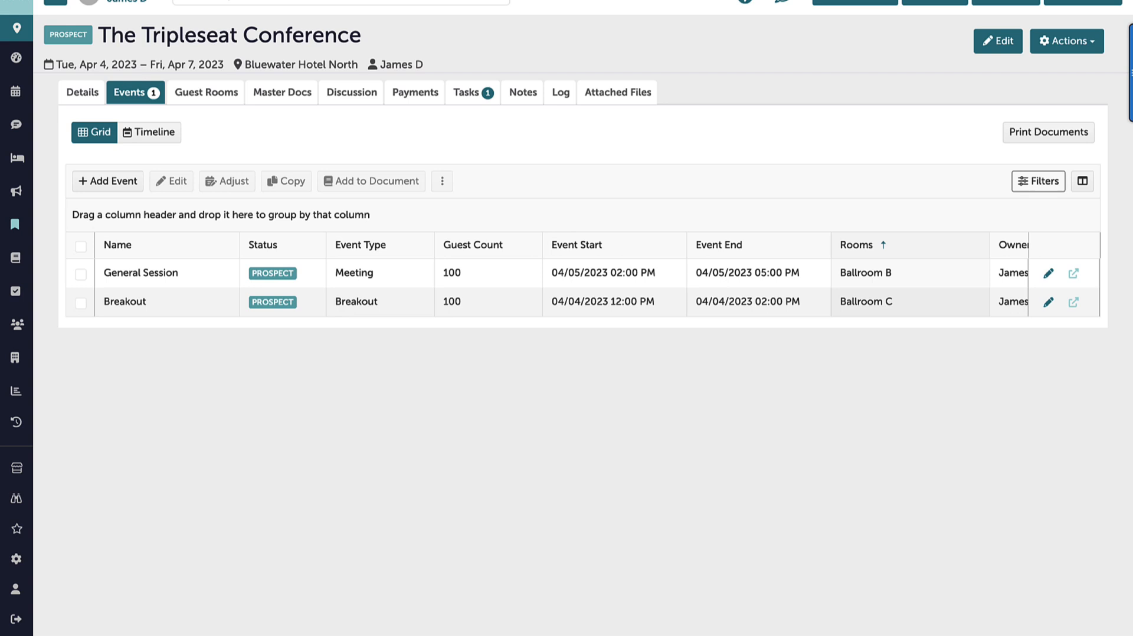
pyautogui.click(1048, 302)
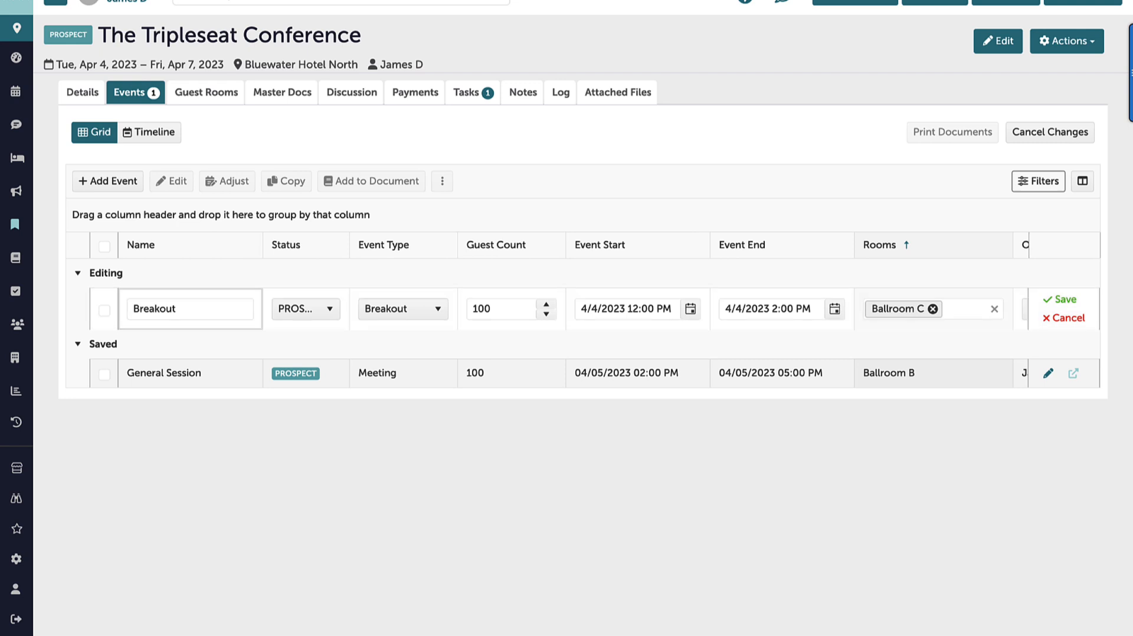
pyautogui.click(1071, 322)
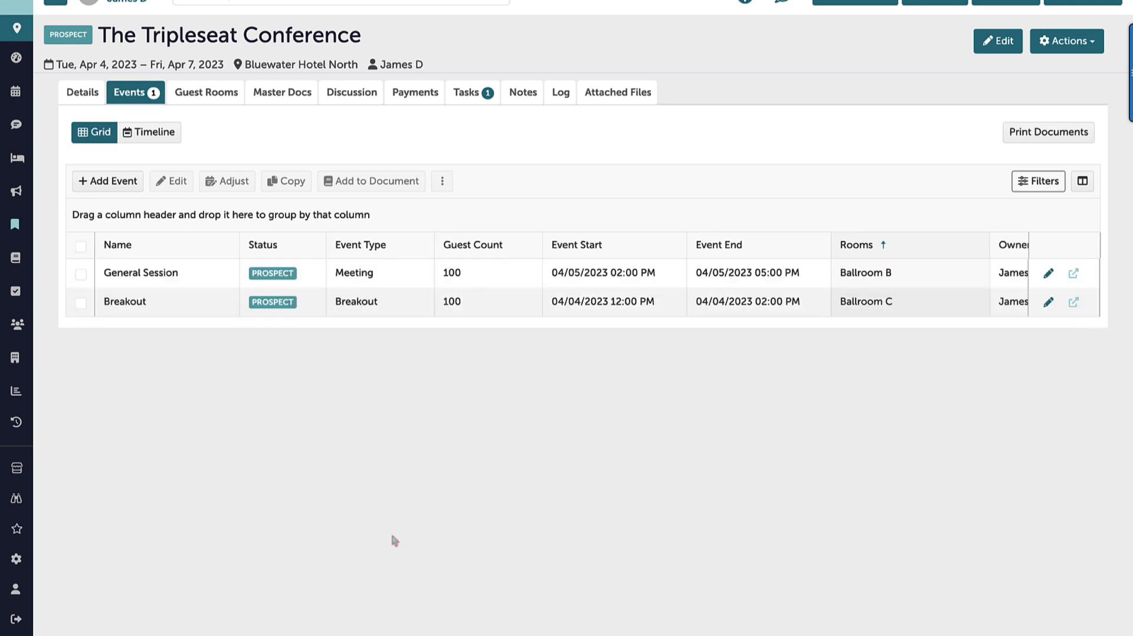
pyautogui.click(81, 303)
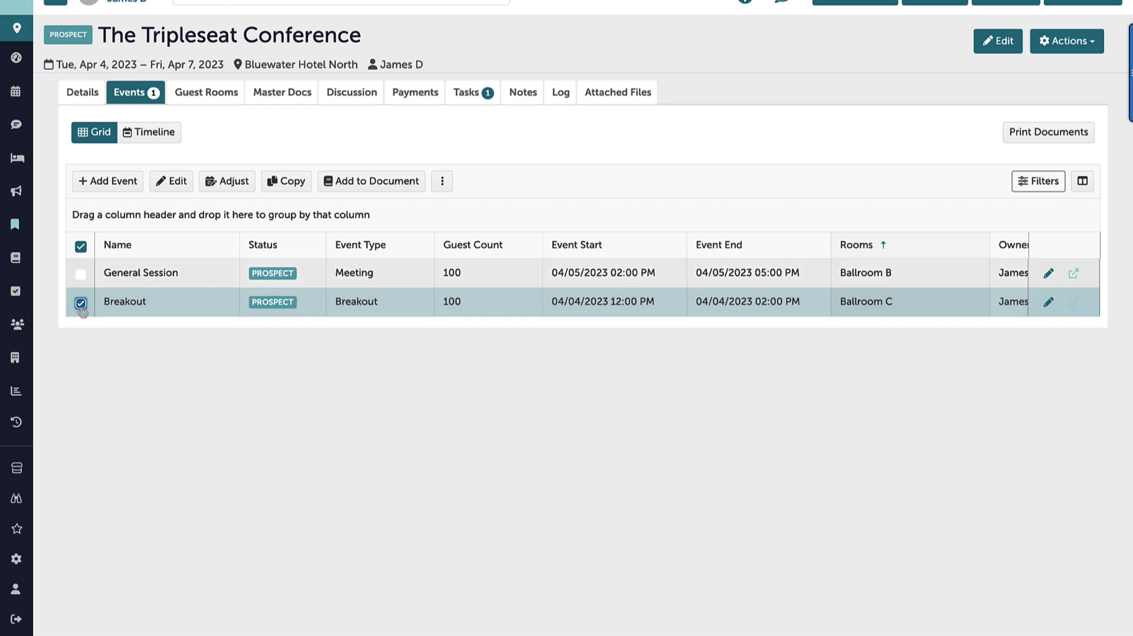
pyautogui.click(81, 274)
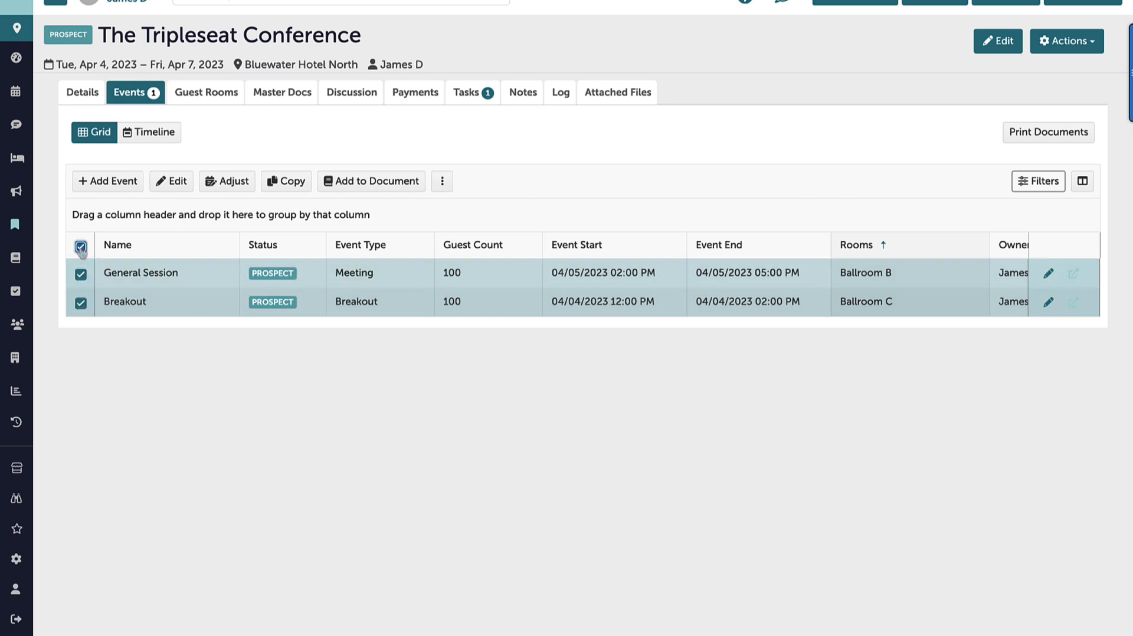
pyautogui.click(81, 247)
pyautogui.click(81, 248)
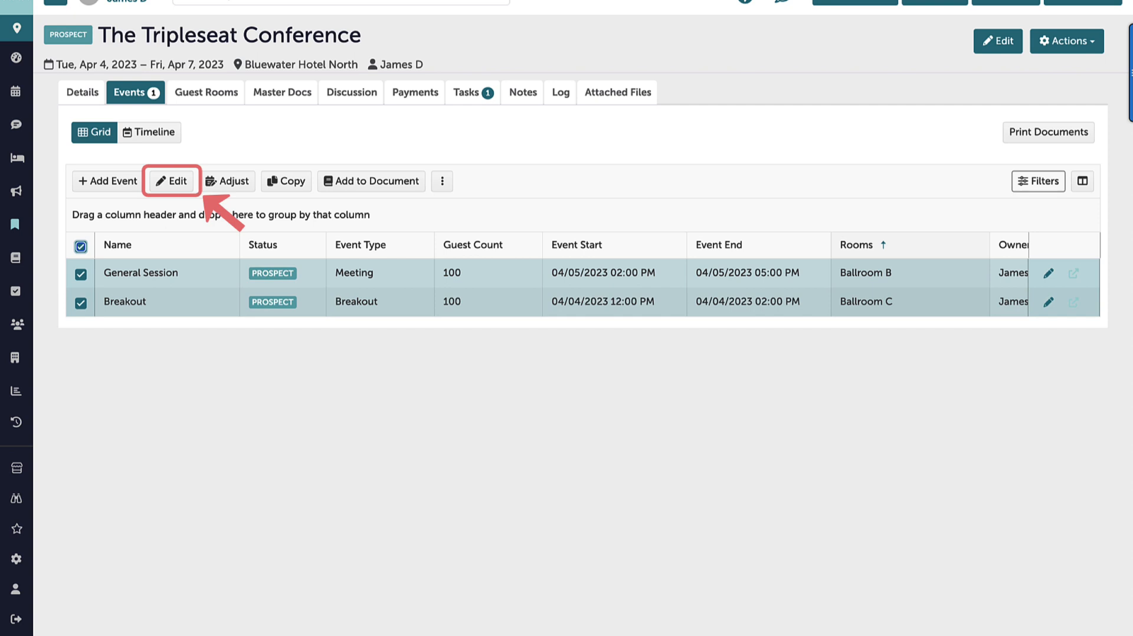
pyautogui.click(81, 248)
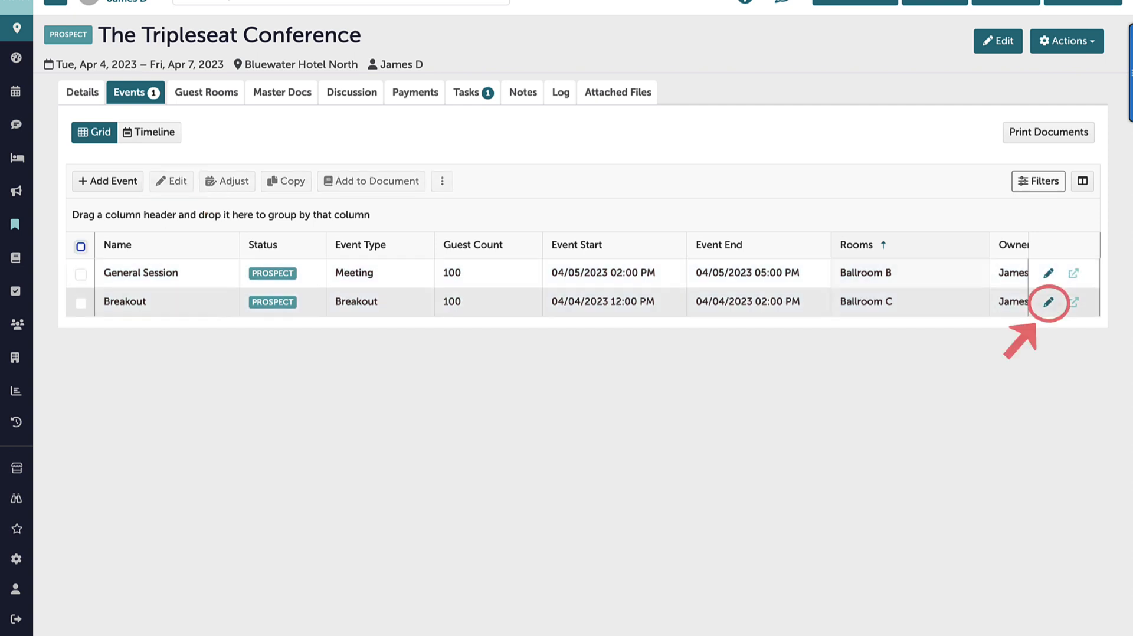
# Edit the Breakout event to a guest count of 50 and replace its room with Boardroom
pyautogui.click(1049, 302)
pyautogui.click(508, 308)
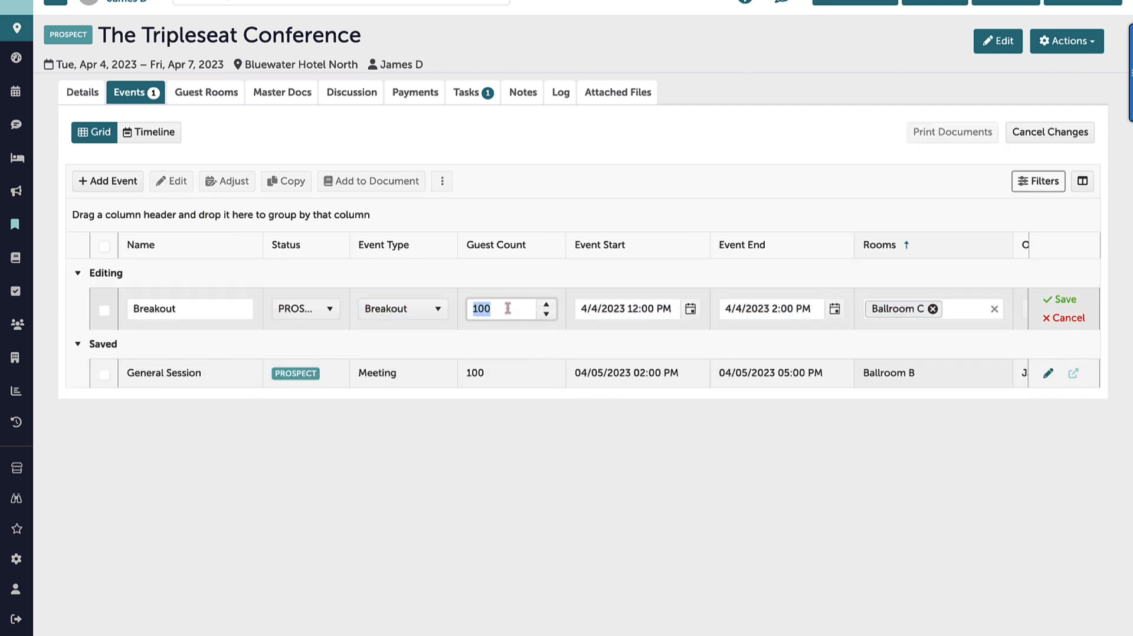
pyautogui.write('50')
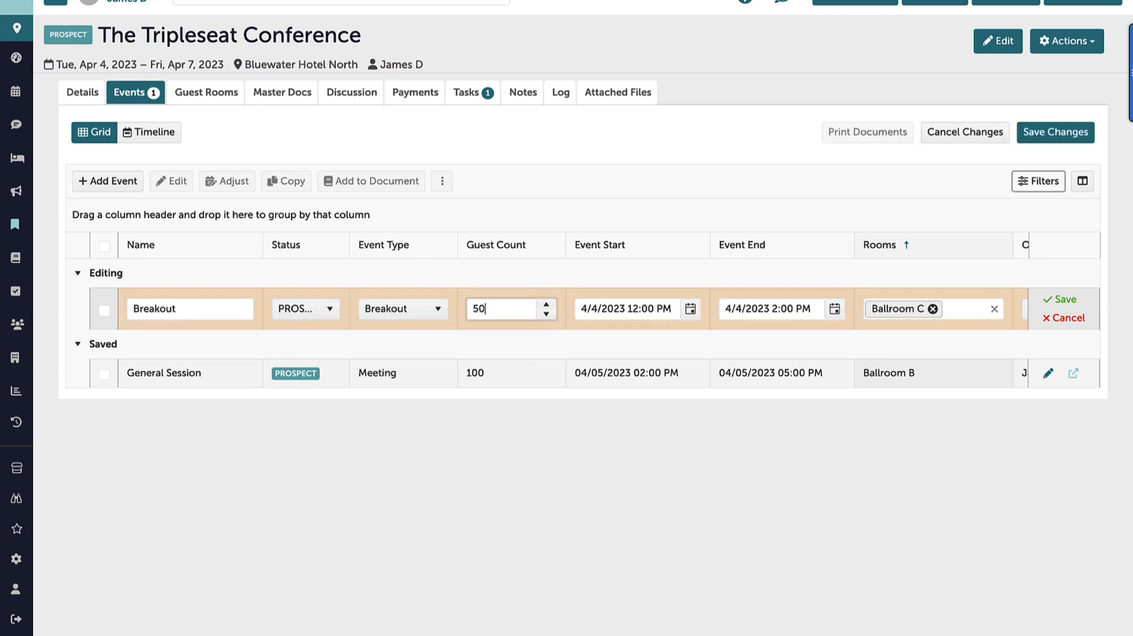
pyautogui.click(933, 309)
pyautogui.click(931, 315)
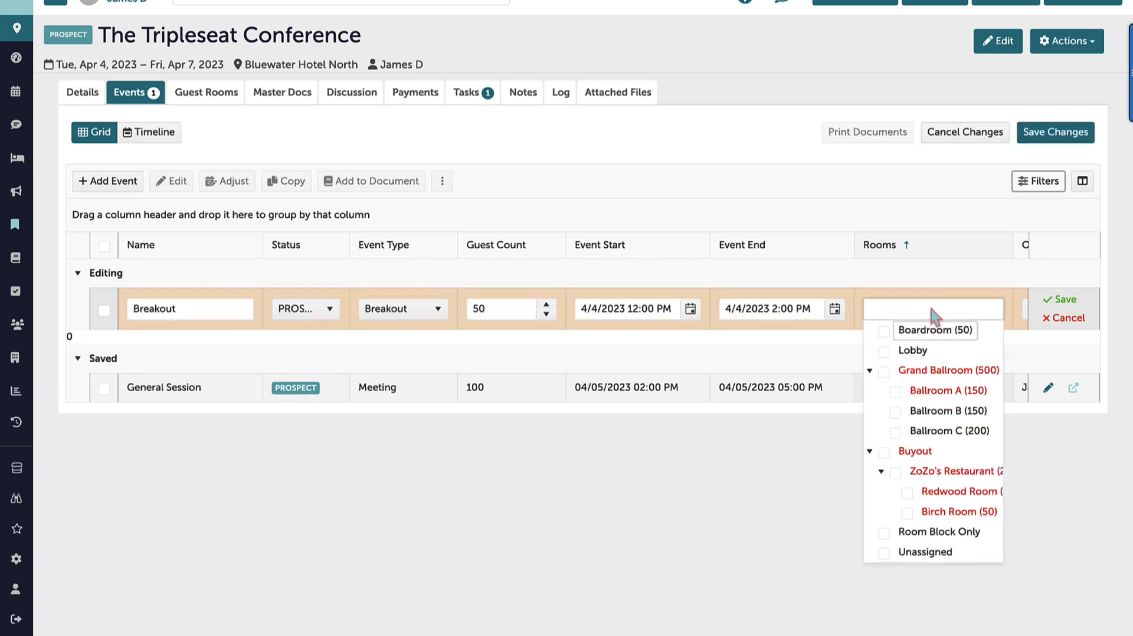
pyautogui.click(885, 332)
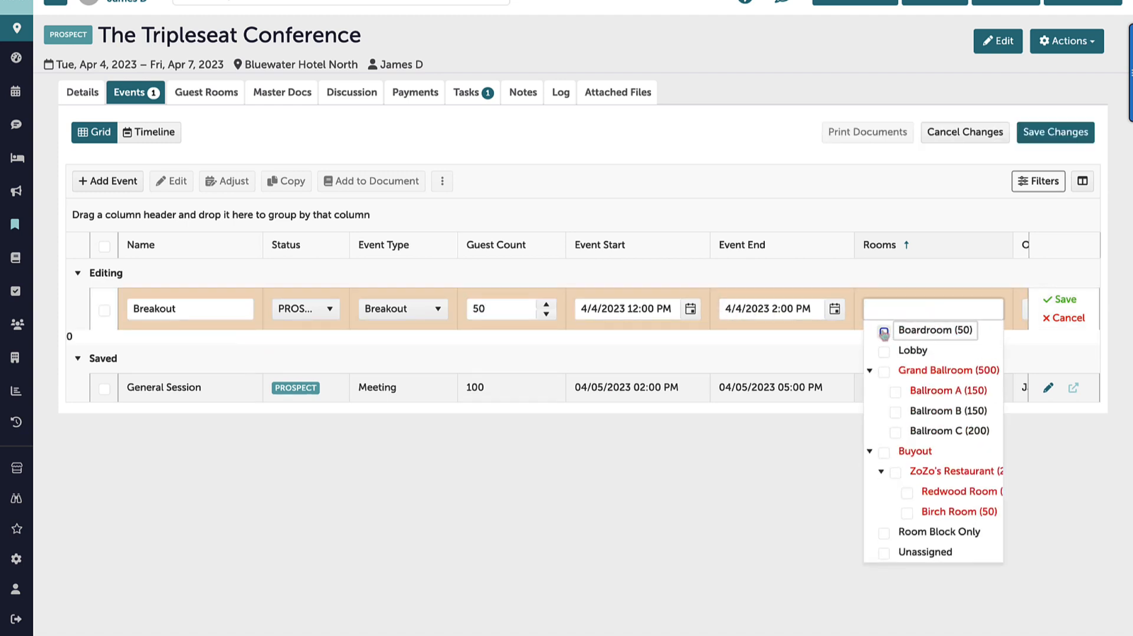
pyautogui.click(740, 500)
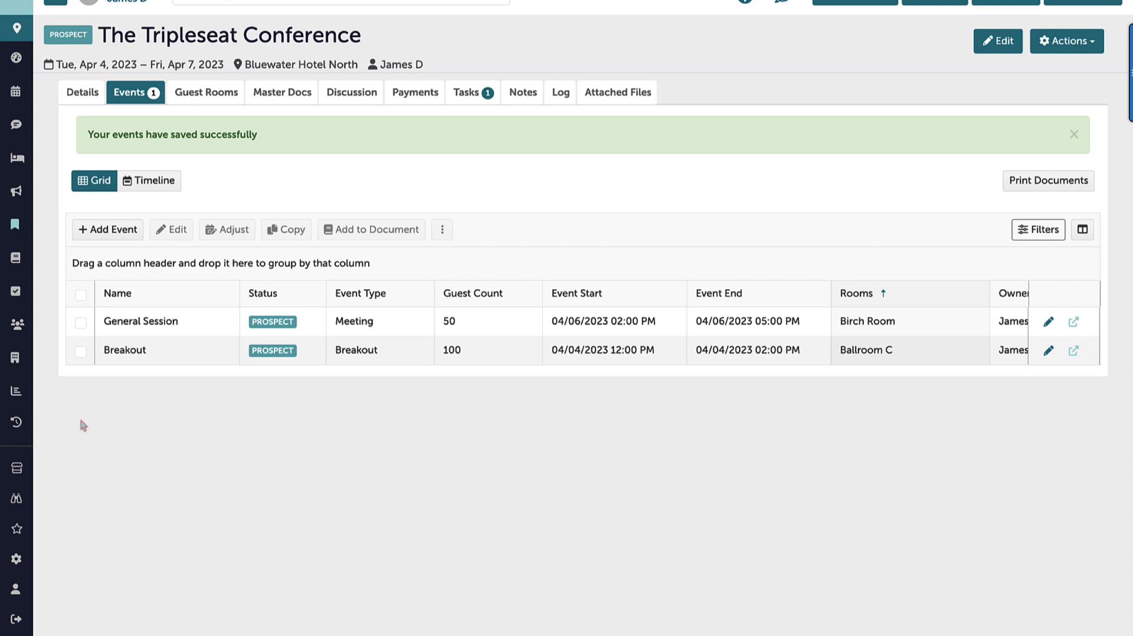
# Make one copy of the Breakout event to the next day and save the changes
pyautogui.click(81, 352)
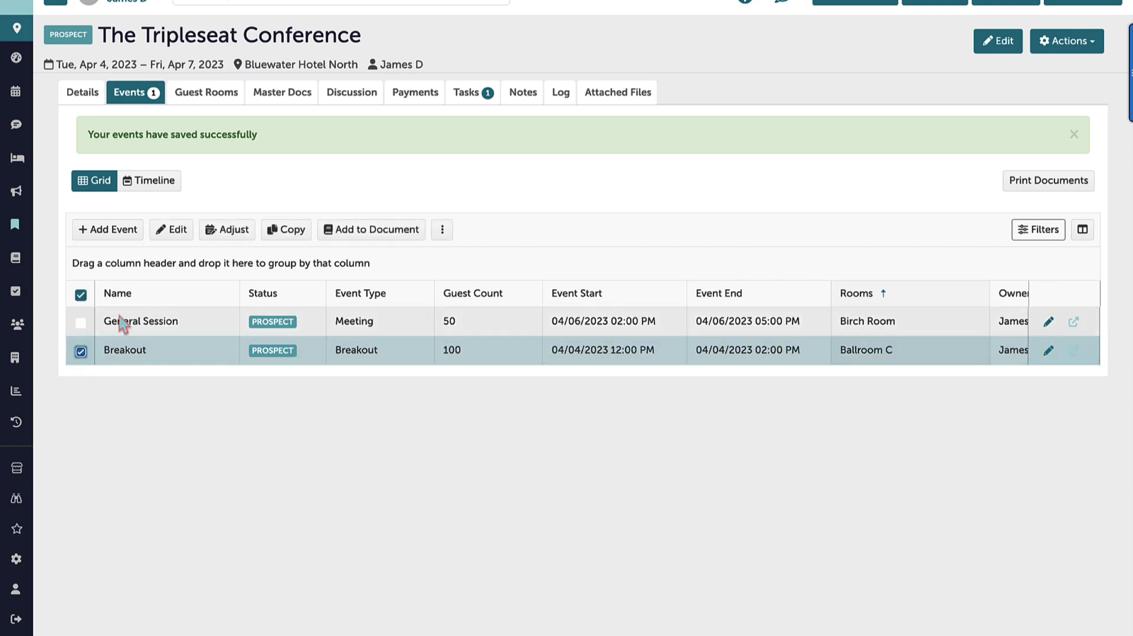
pyautogui.click(287, 230)
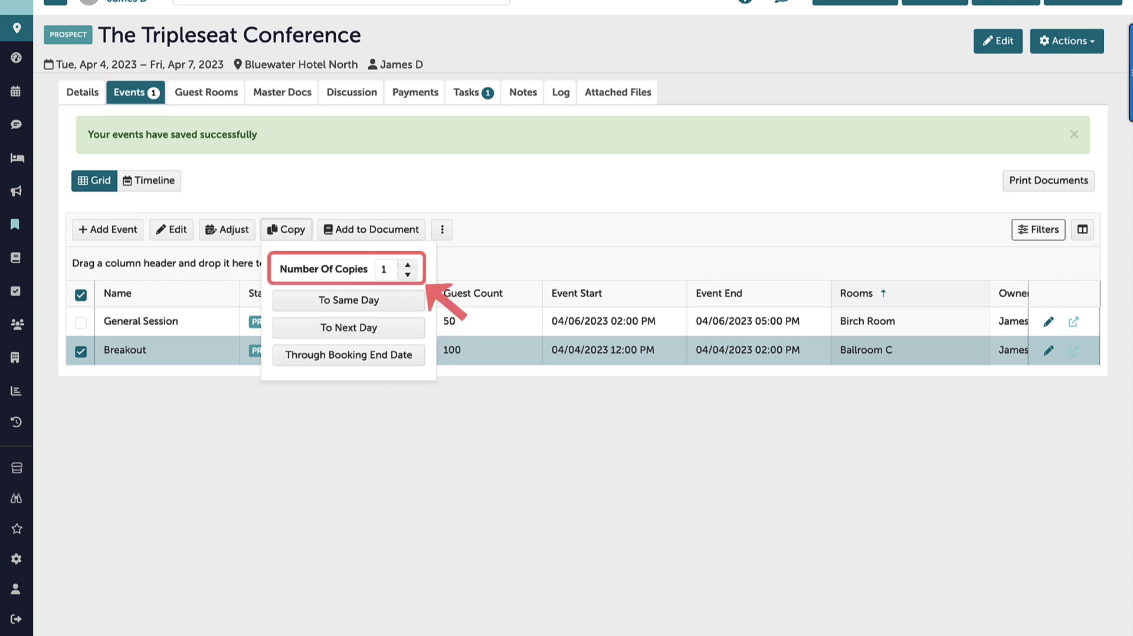
pyautogui.press('Escape')
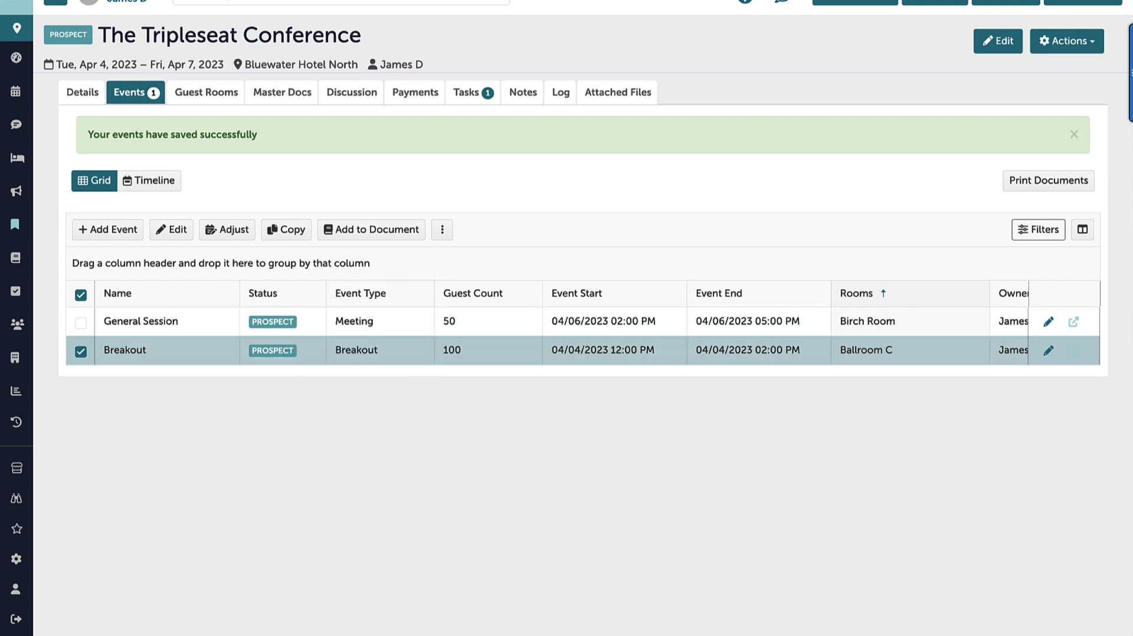
pyautogui.click(81, 352)
pyautogui.click(81, 352)
pyautogui.click(291, 234)
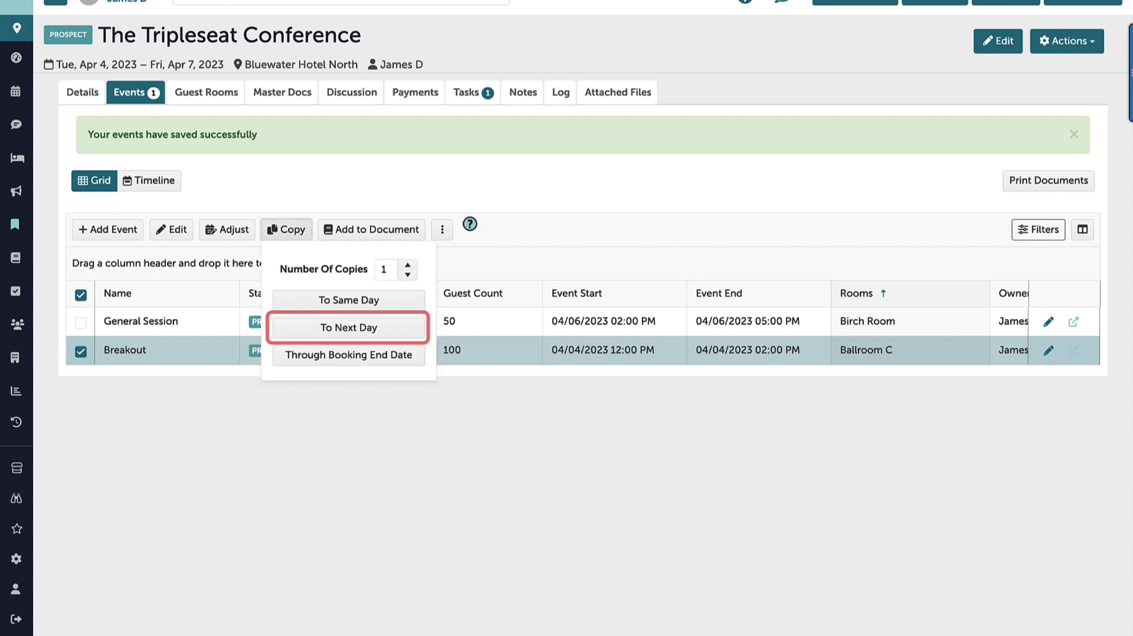
pyautogui.click(348, 327)
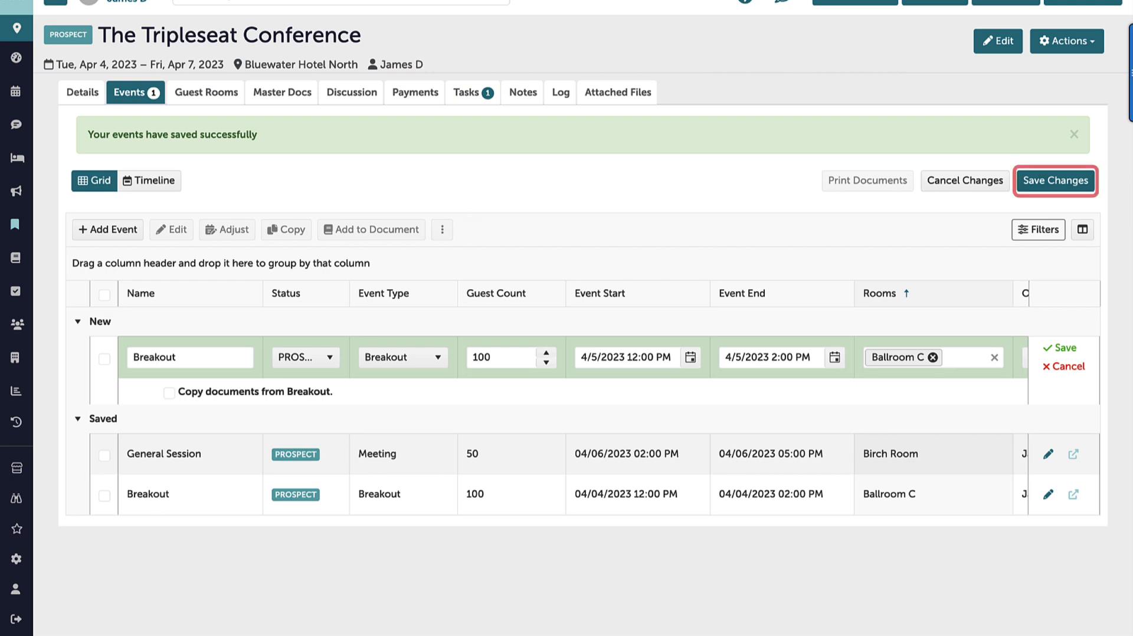
pyautogui.click(1055, 181)
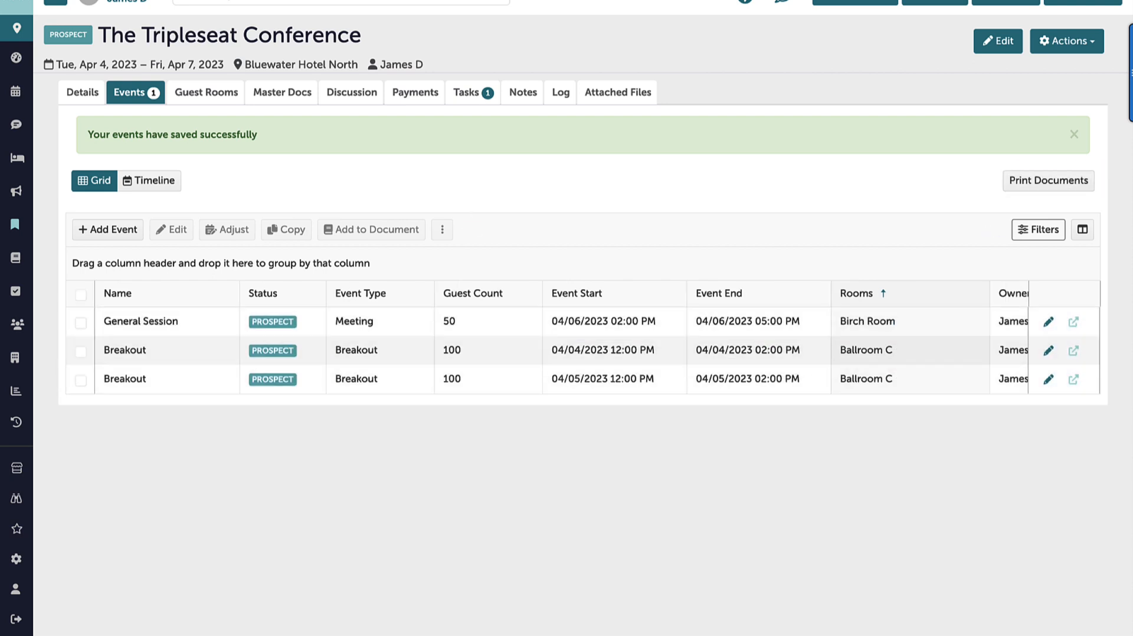
# Copy all events in the grid through the booking end date and review the new event rows
pyautogui.click(81, 295)
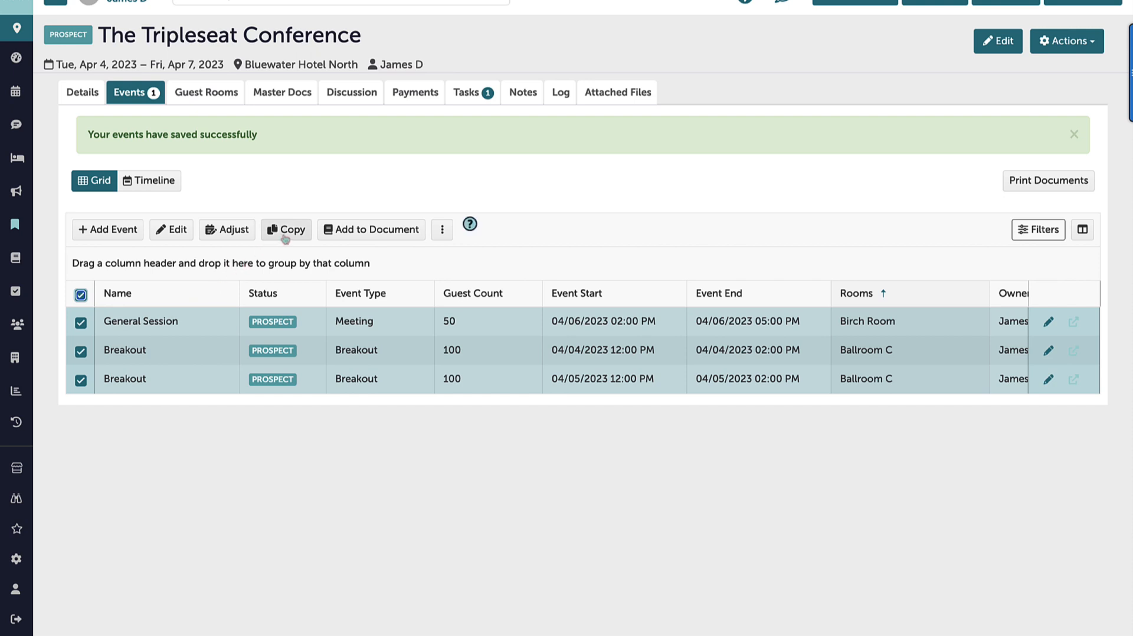
pyautogui.click(285, 235)
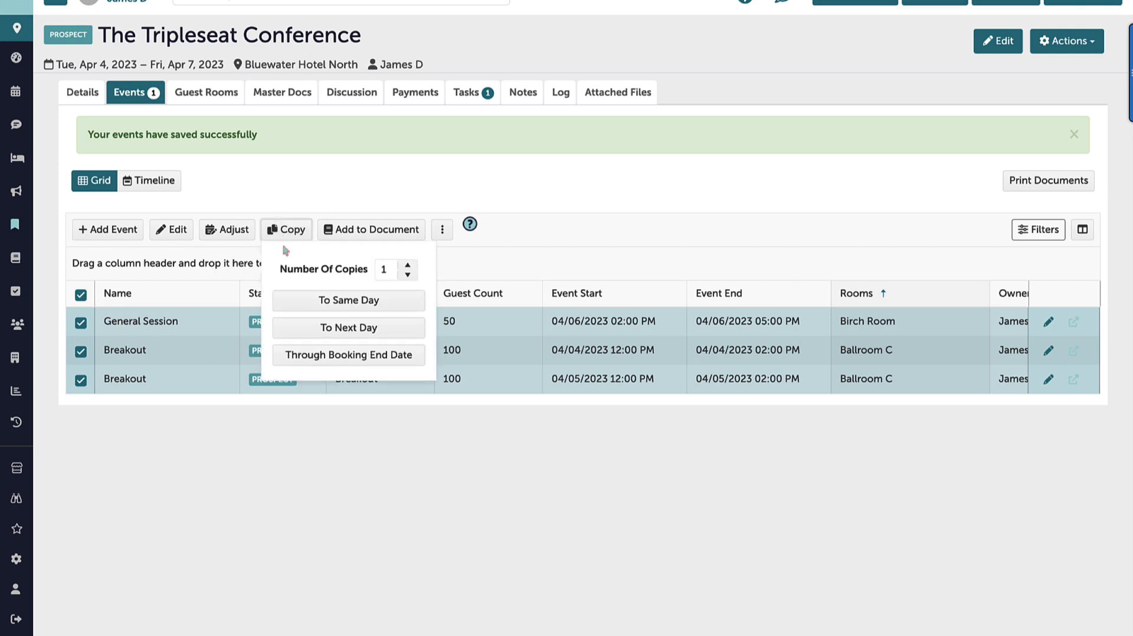
pyautogui.click(293, 354)
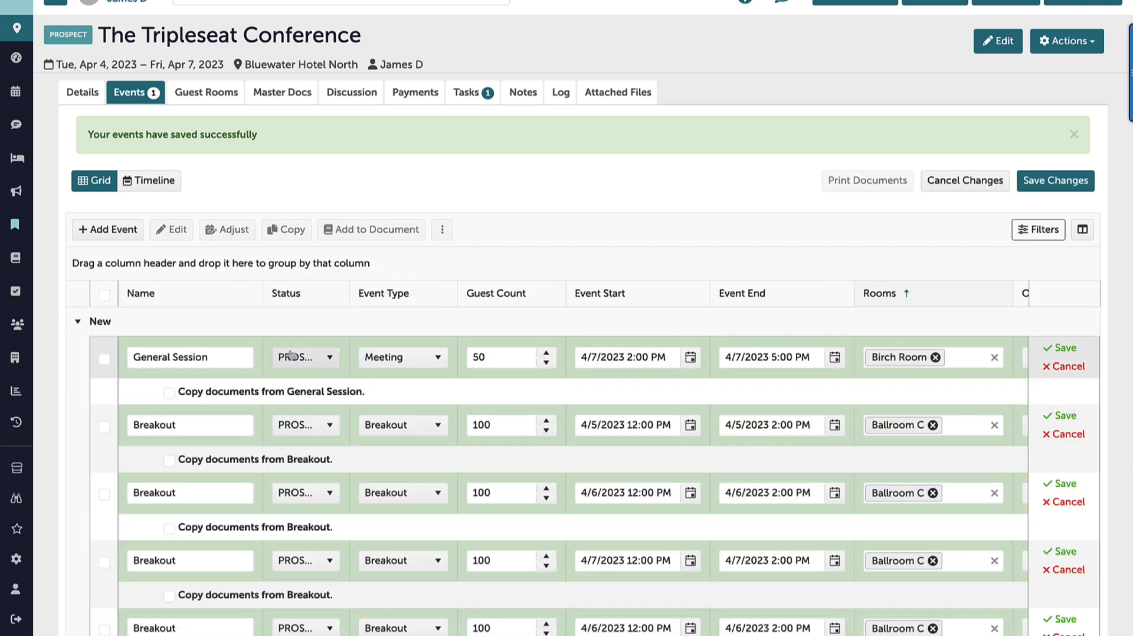
pyautogui.scroll(-4, 640, 461)
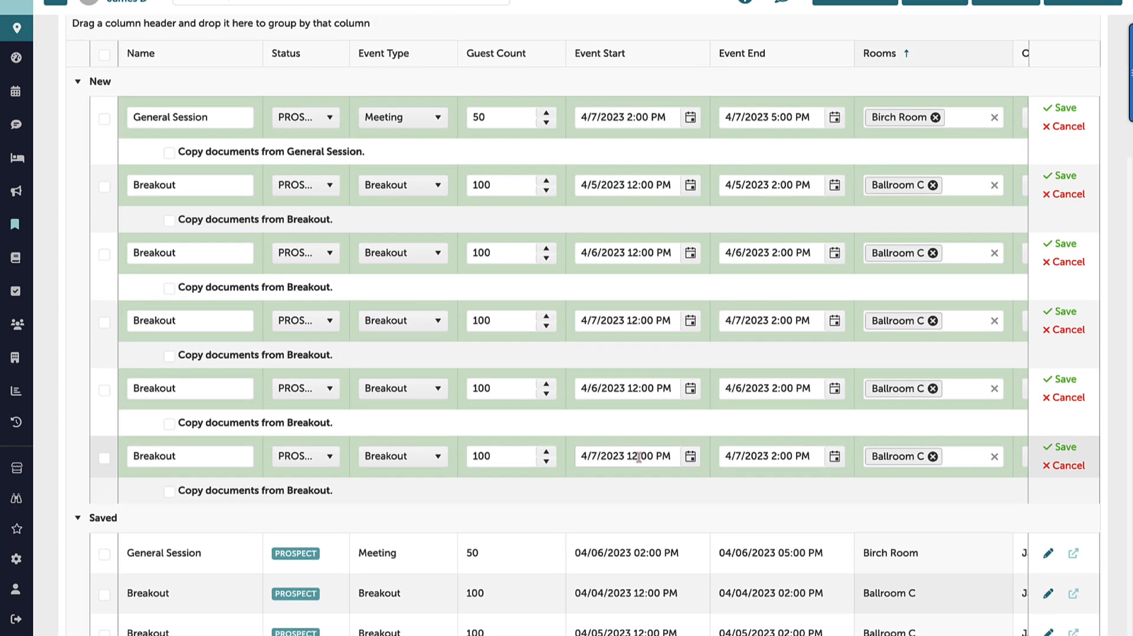
pyautogui.scroll(3, 639, 458)
pyautogui.scroll(1, 639, 457)
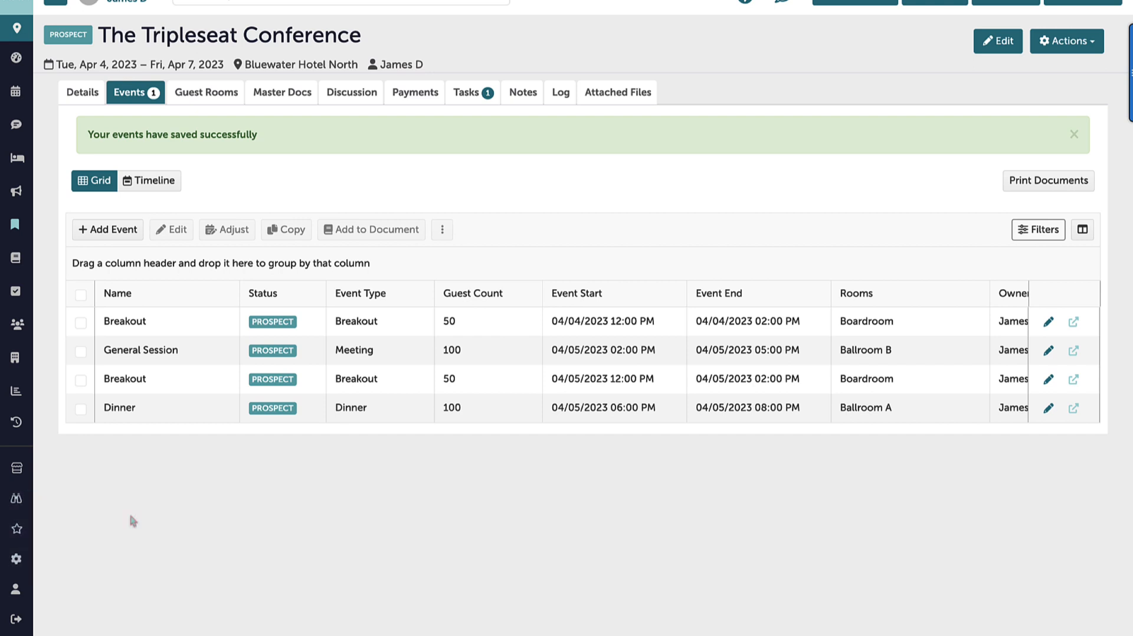
# Mark the 04/04/2023 Breakout event in the Boardroom for deletion
pyautogui.click(81, 324)
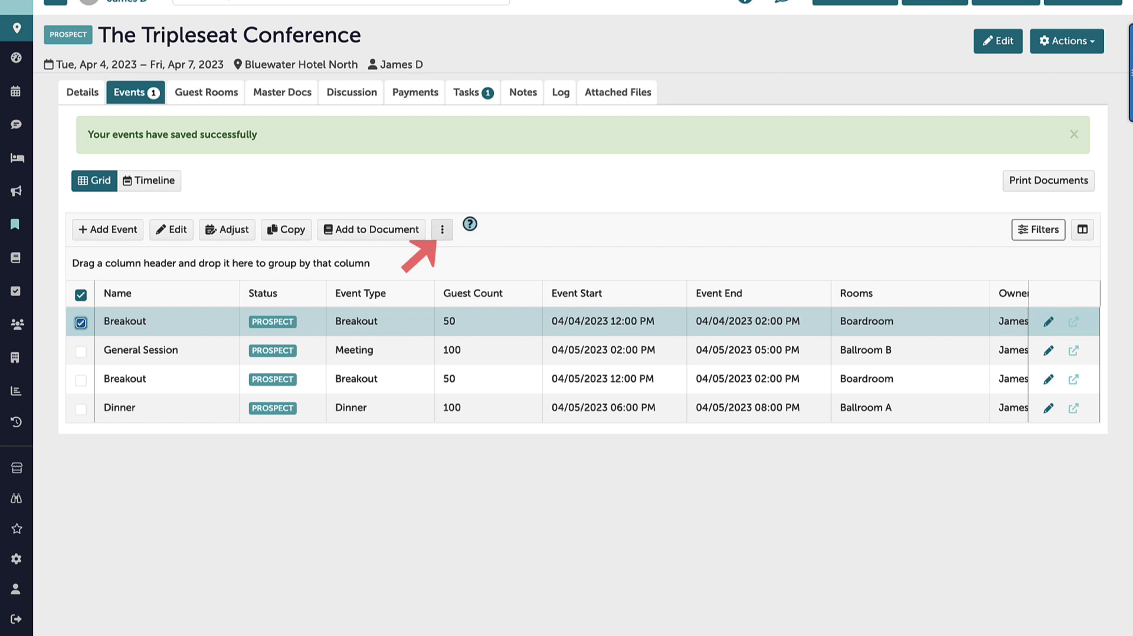
pyautogui.click(442, 230)
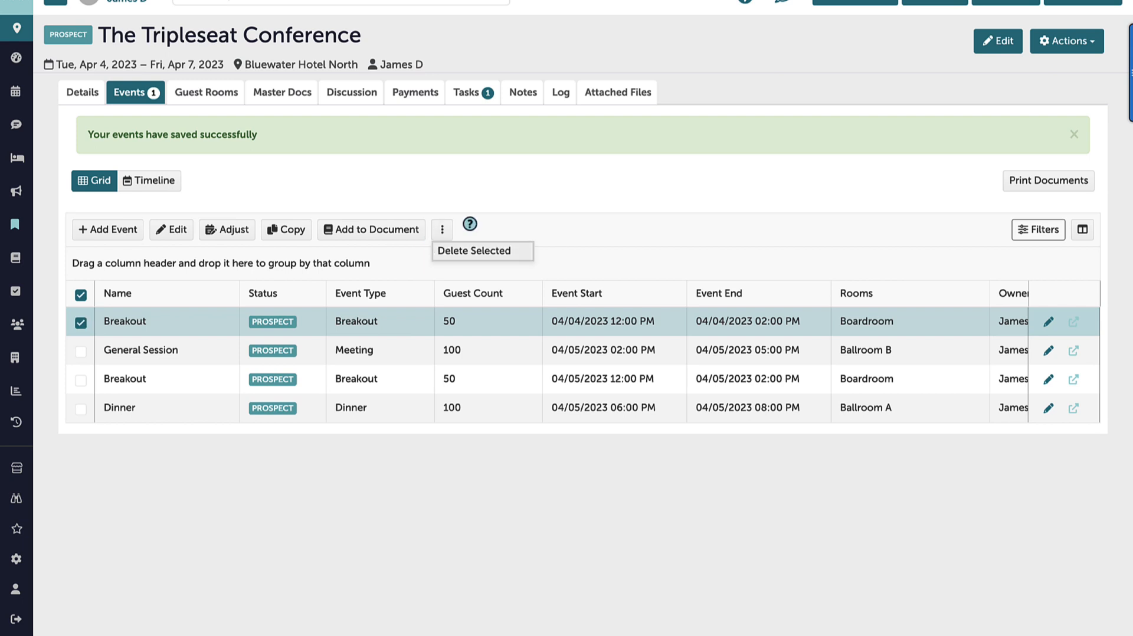
pyautogui.click(474, 251)
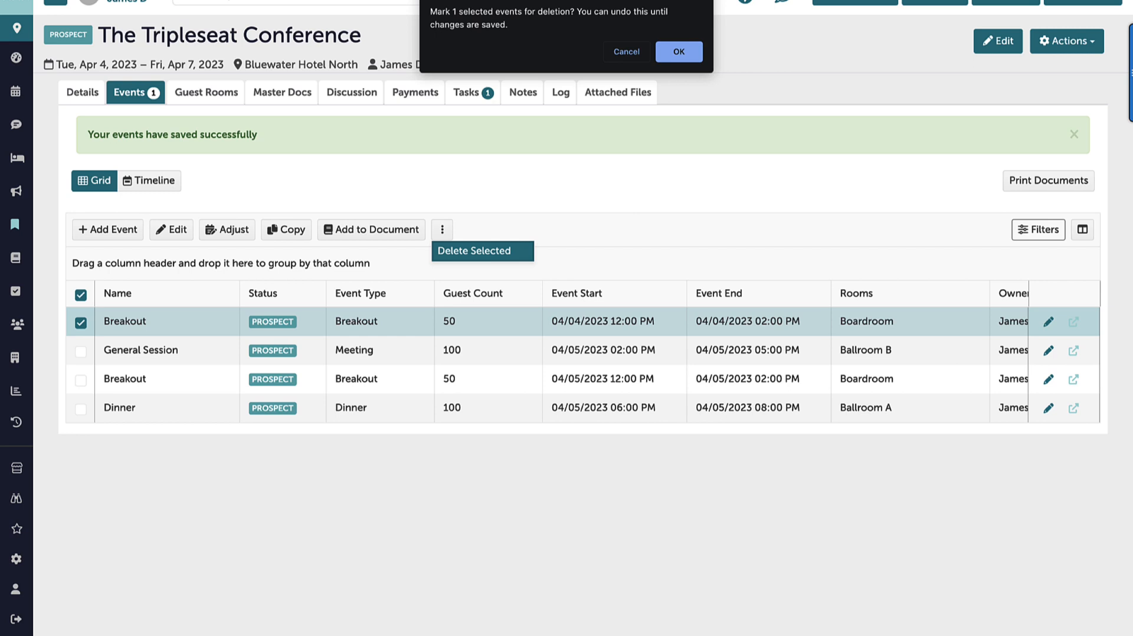
pyautogui.click(679, 51)
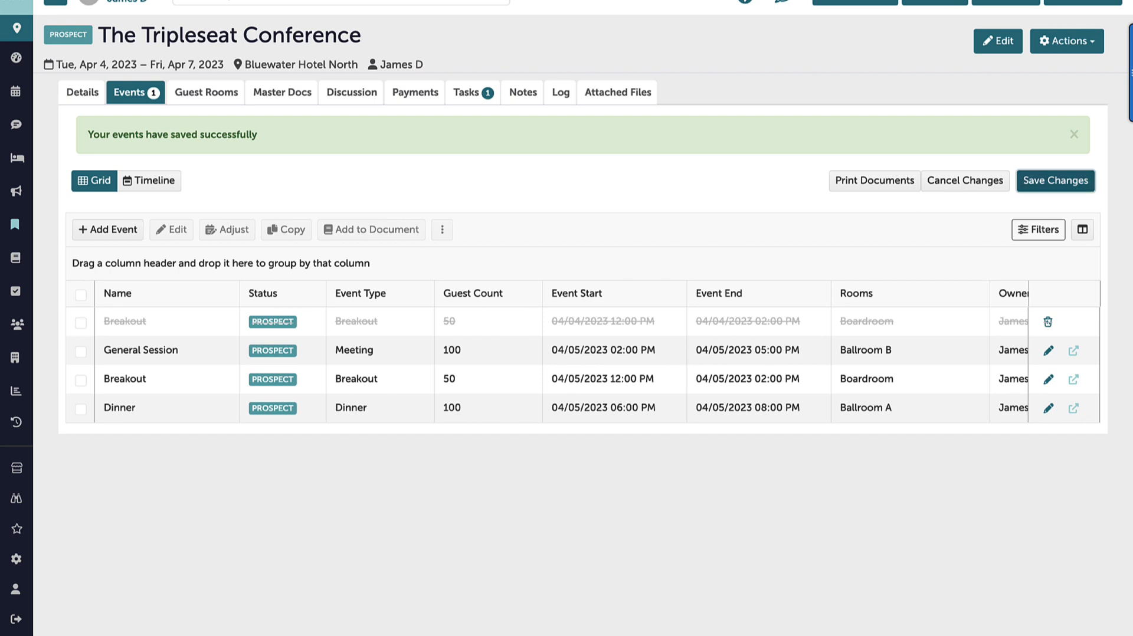
# Save the grid changes to commit the deletion of the 04/04/2023 Breakout event
pyautogui.click(1056, 181)
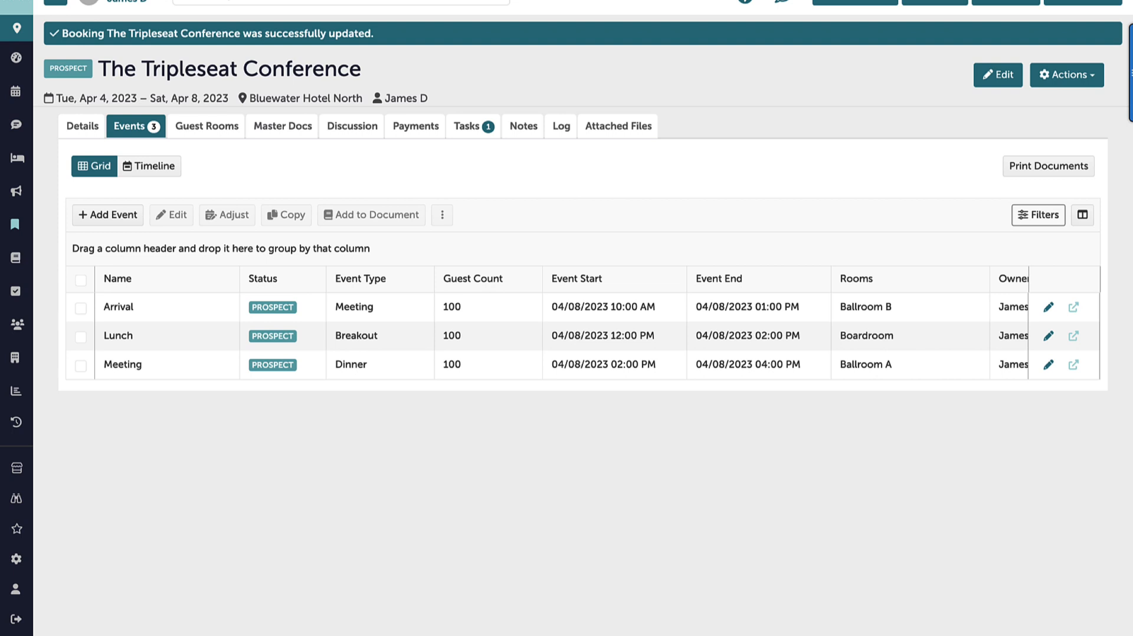
# Start a bulk adjustment of the Arrival, Lunch and Meeting events with an updated guest count of 110
pyautogui.click(81, 281)
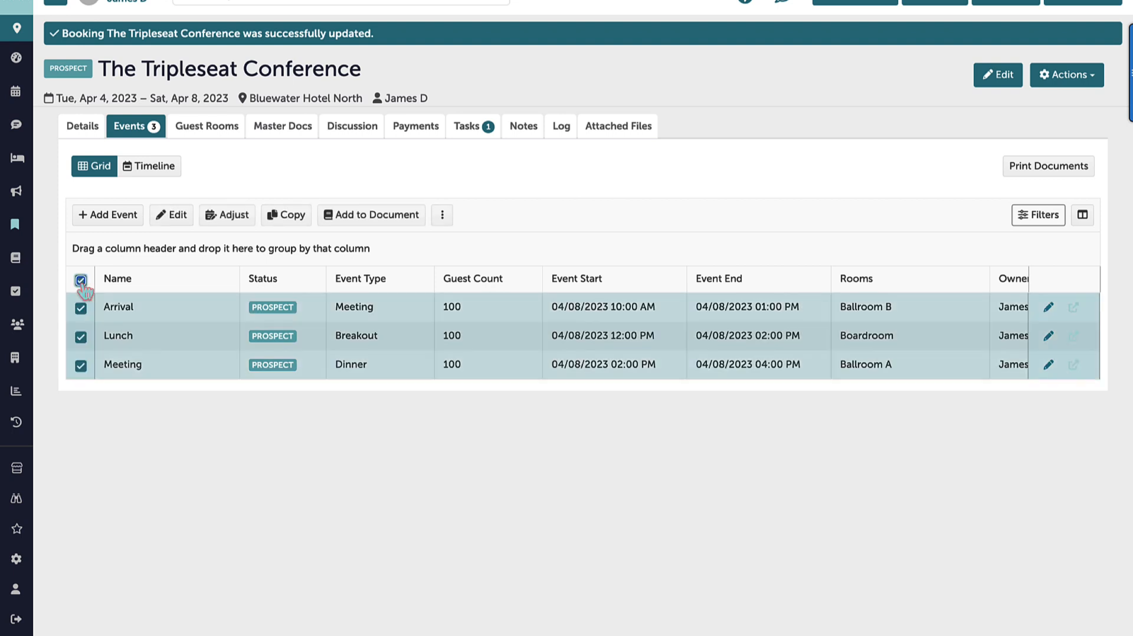
pyautogui.click(242, 220)
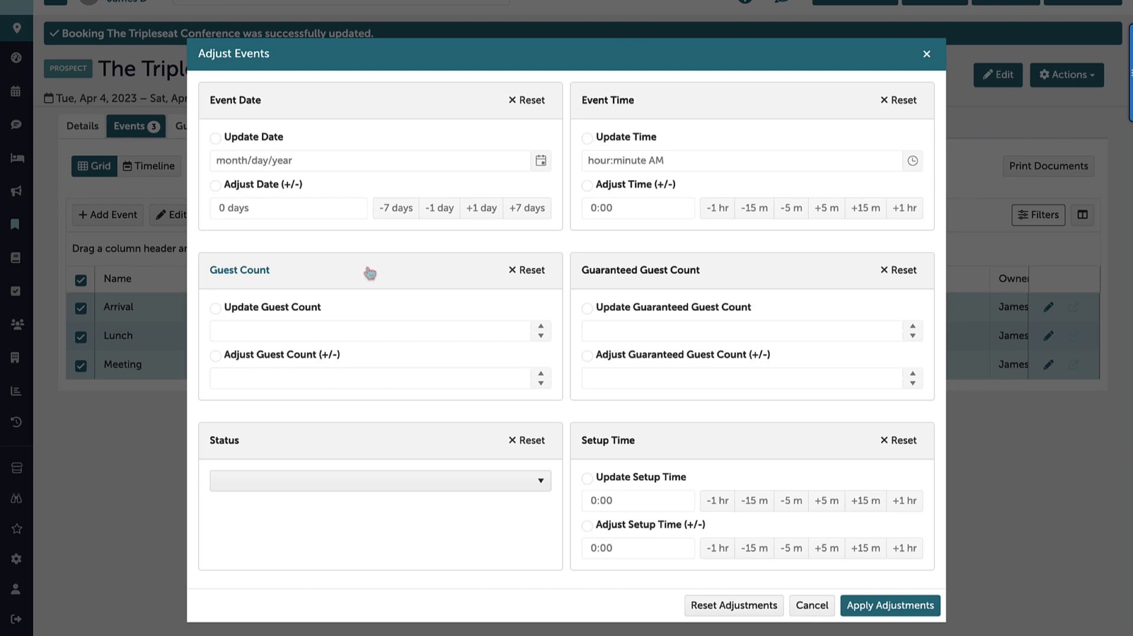
pyautogui.click(217, 308)
pyautogui.click(301, 329)
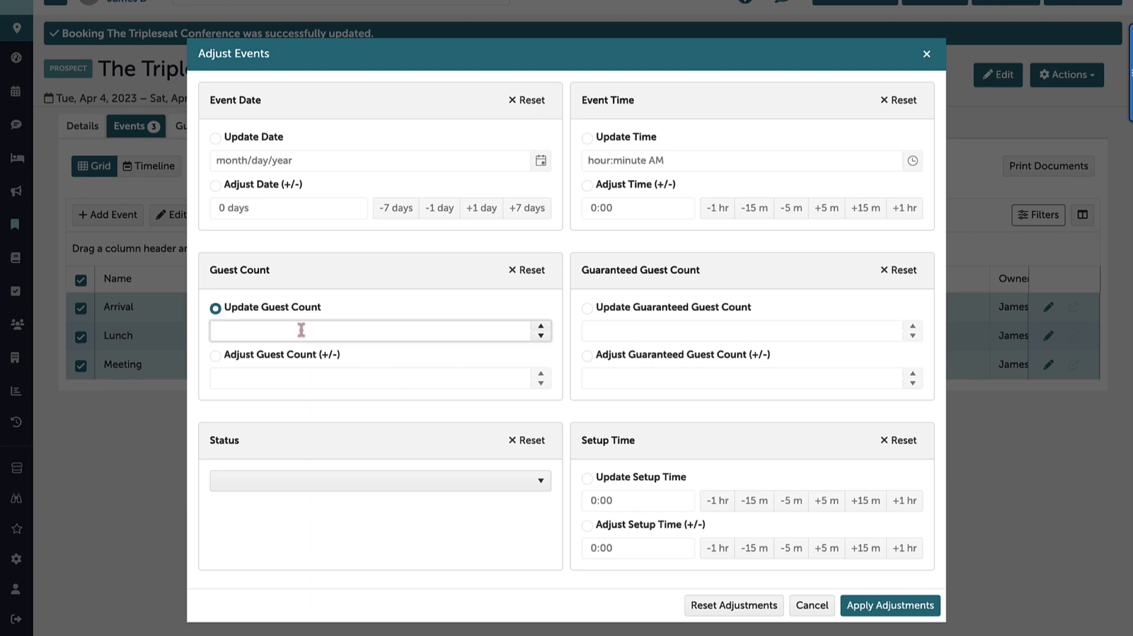
pyautogui.write('110')
# Try a bulk event time shift of +2:30 for the selected events, and reset all adjustments
pyautogui.click(588, 186)
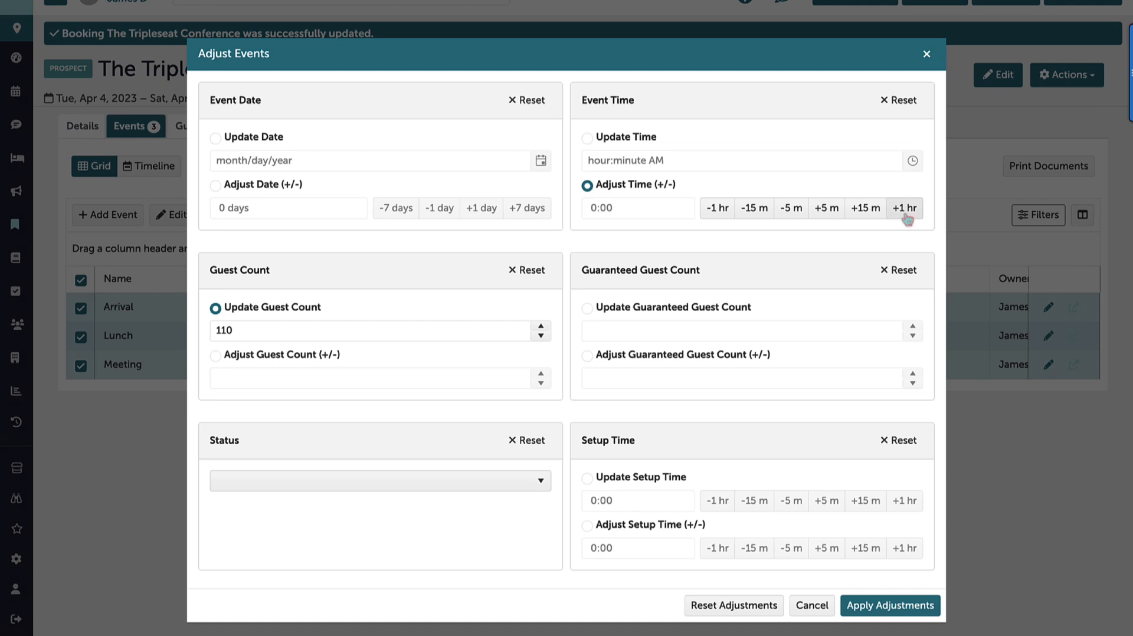
pyautogui.click(906, 209)
pyautogui.click(906, 213)
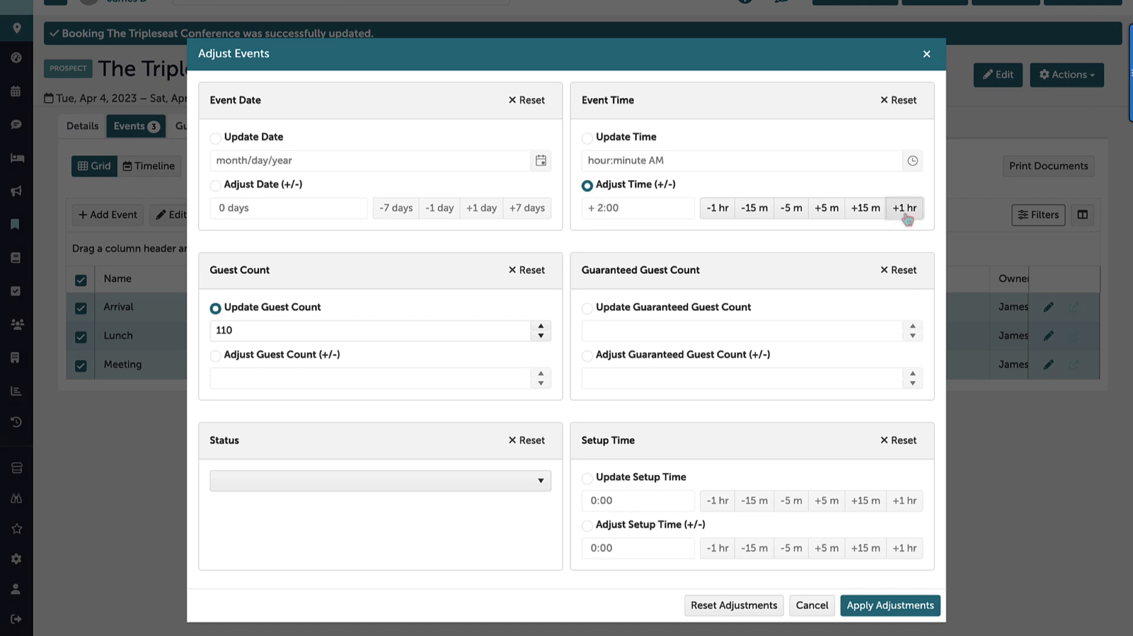
pyautogui.click(873, 214)
pyautogui.click(873, 217)
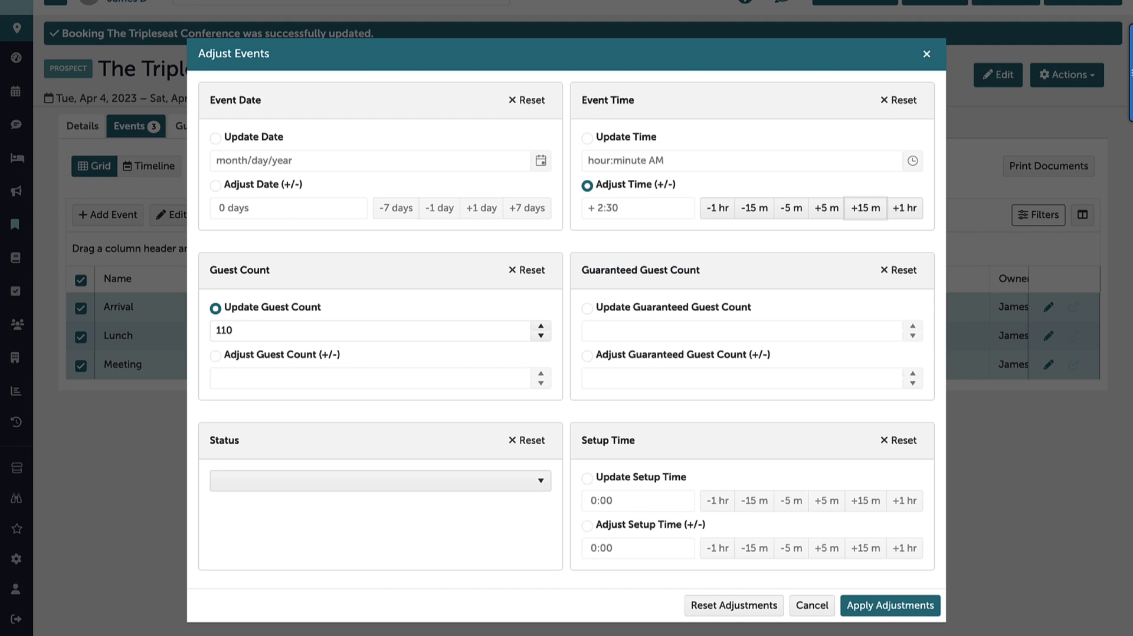
pyautogui.click(734, 605)
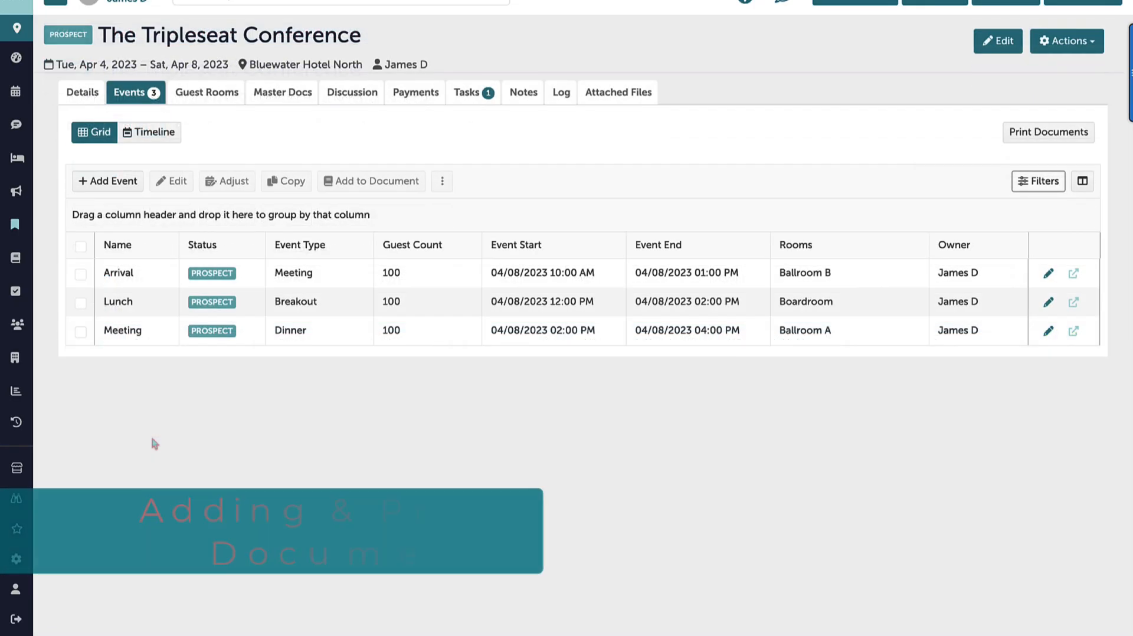
# Add the Arrival and Lunch events to a new document created from the 3. Combined Hotel Booking Documents Template
pyautogui.click(81, 275)
pyautogui.click(80, 304)
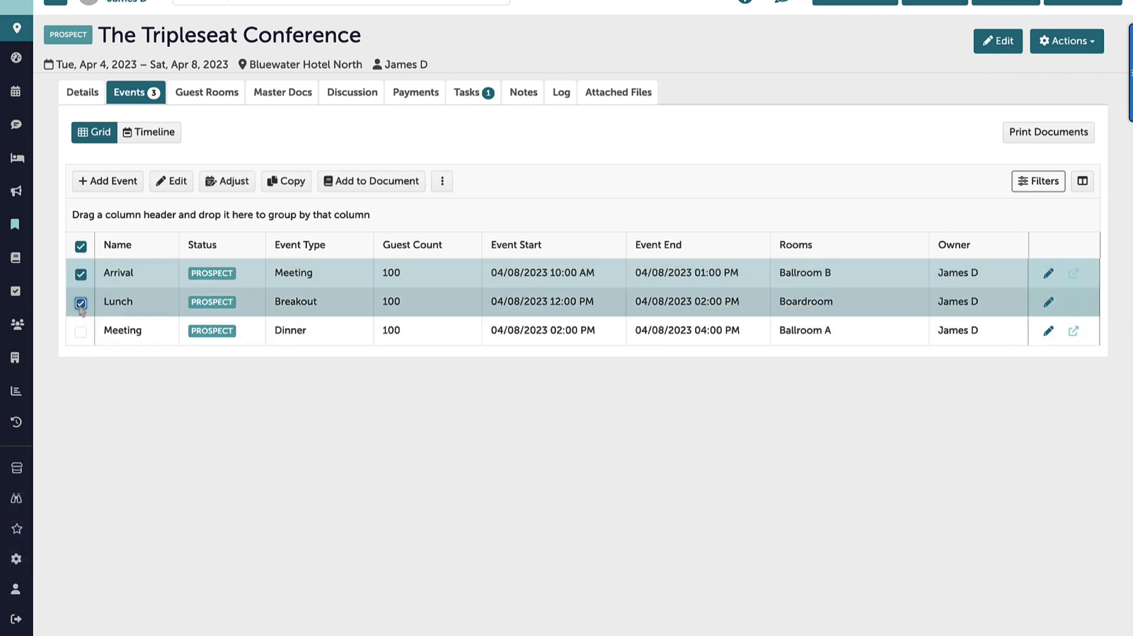
pyautogui.click(371, 180)
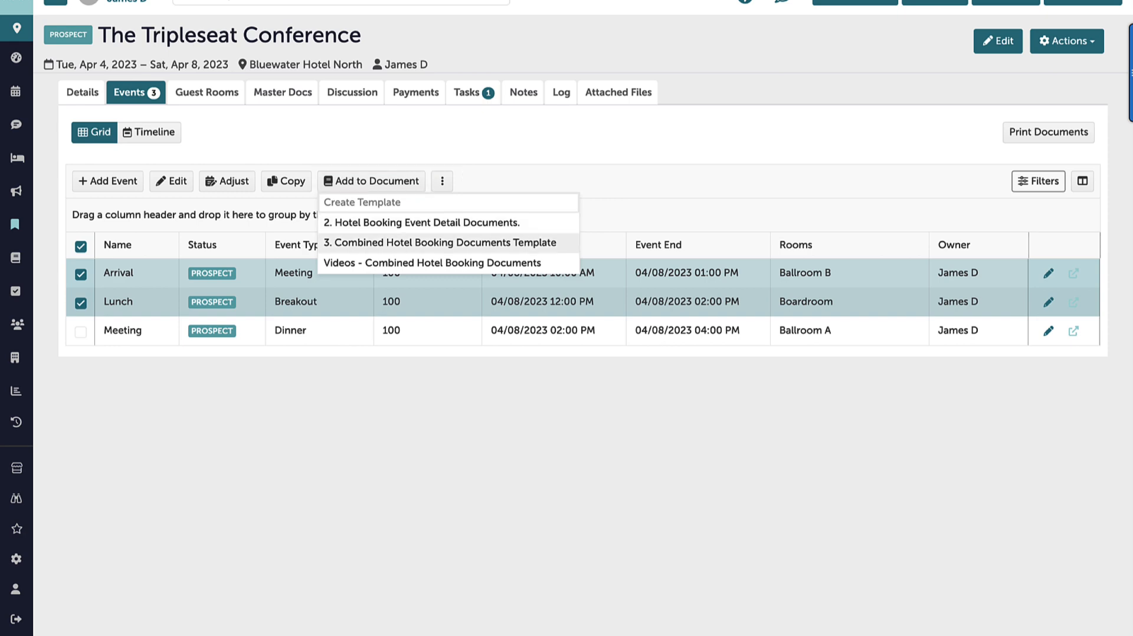
pyautogui.click(439, 243)
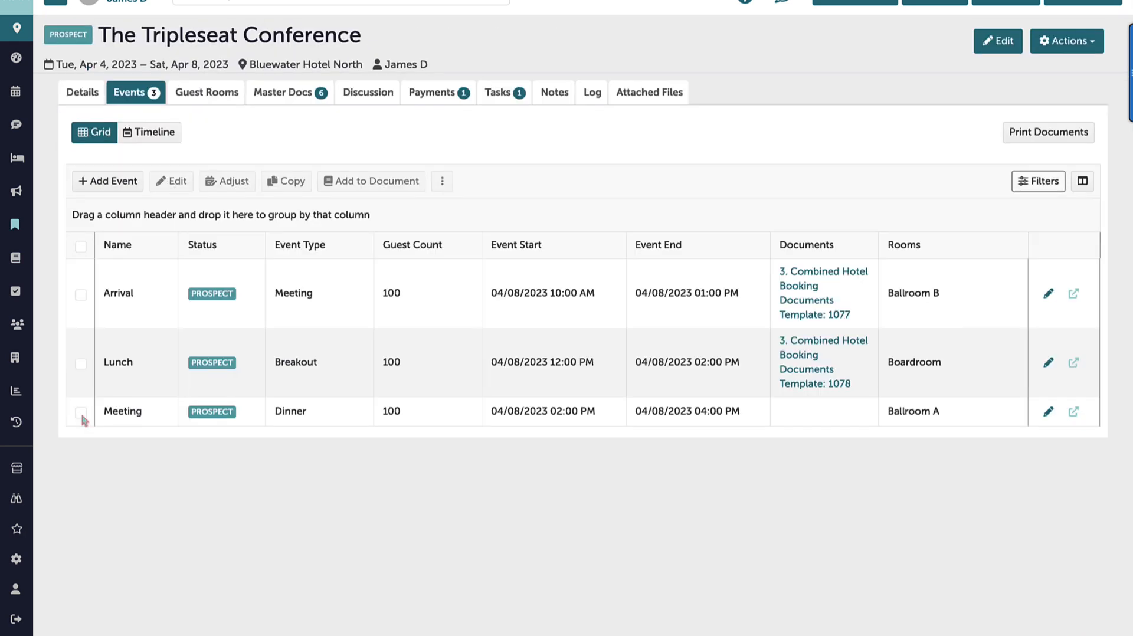
# Add the Meeting event to the existing document 3. Combined Hotel Booking Documents Template: 1076
pyautogui.click(81, 413)
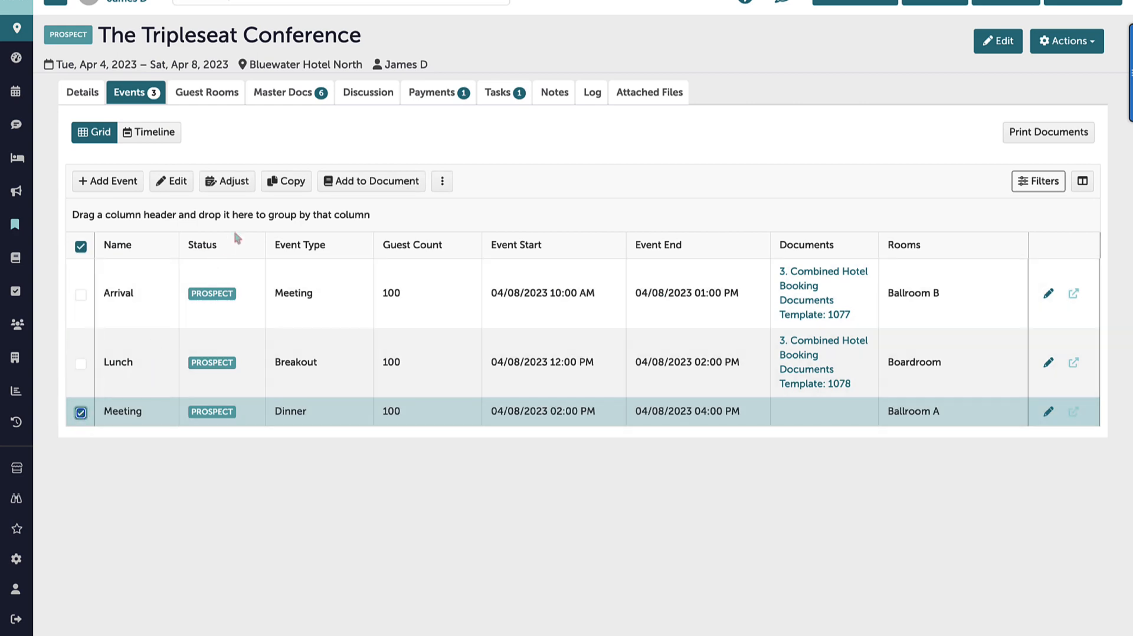
pyautogui.click(347, 182)
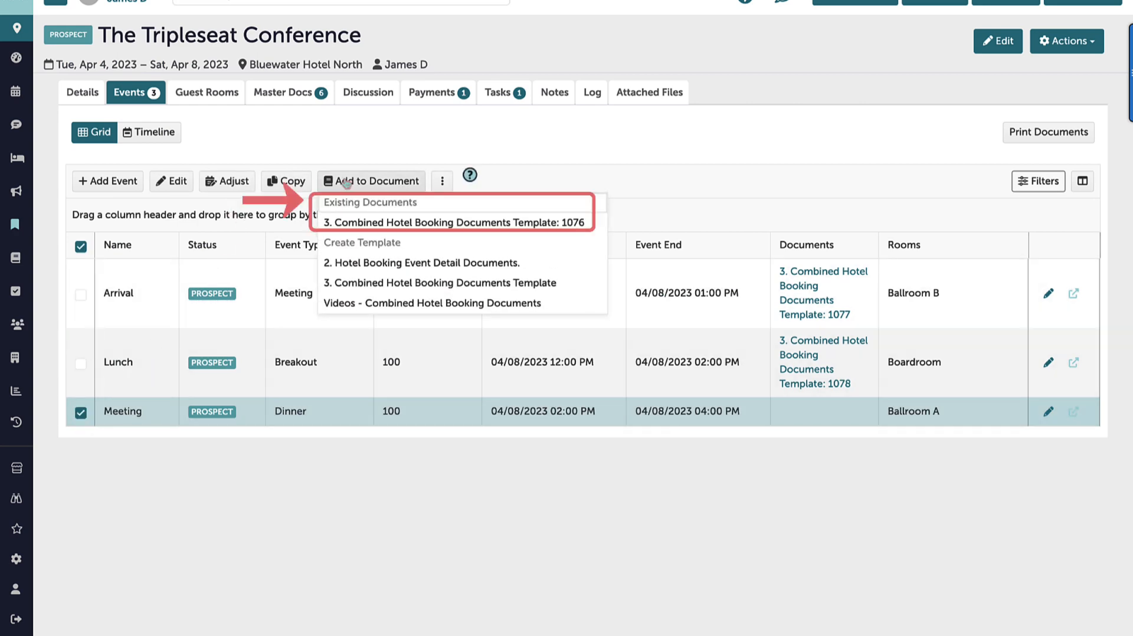
pyautogui.click(380, 211)
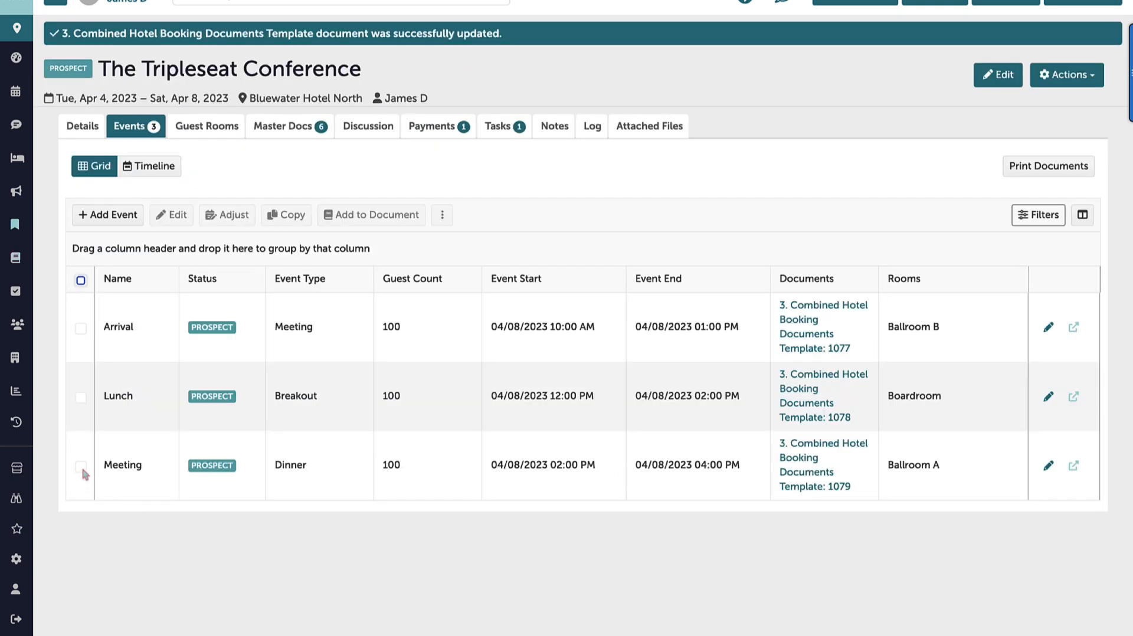
# Make one copy of the Meeting event to the next day including its documents, and save it
pyautogui.click(81, 467)
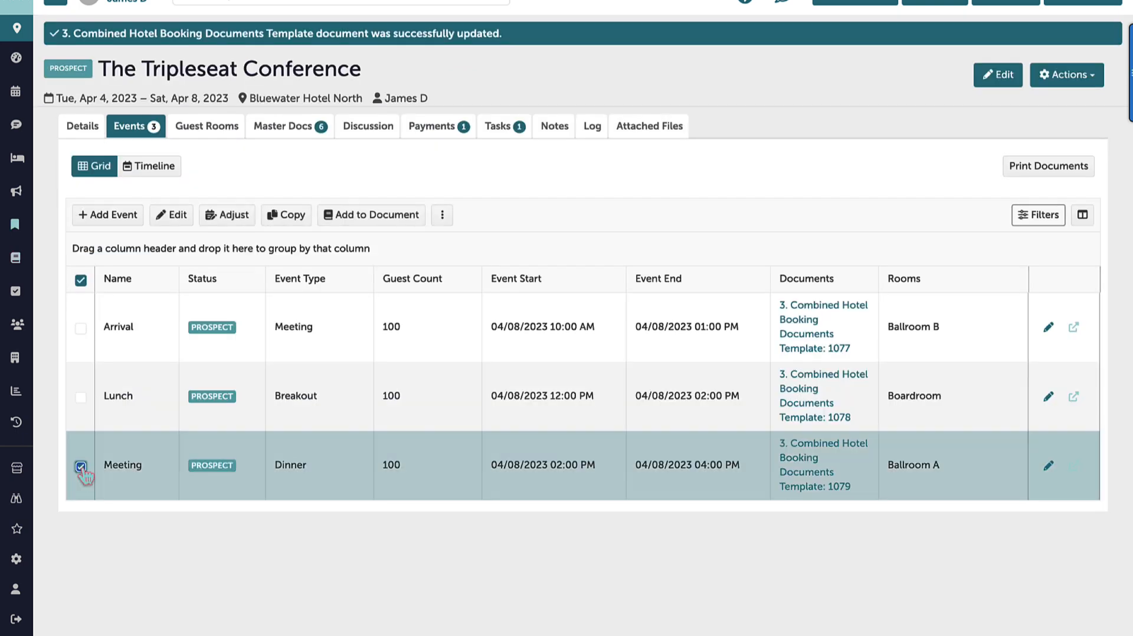
pyautogui.click(295, 214)
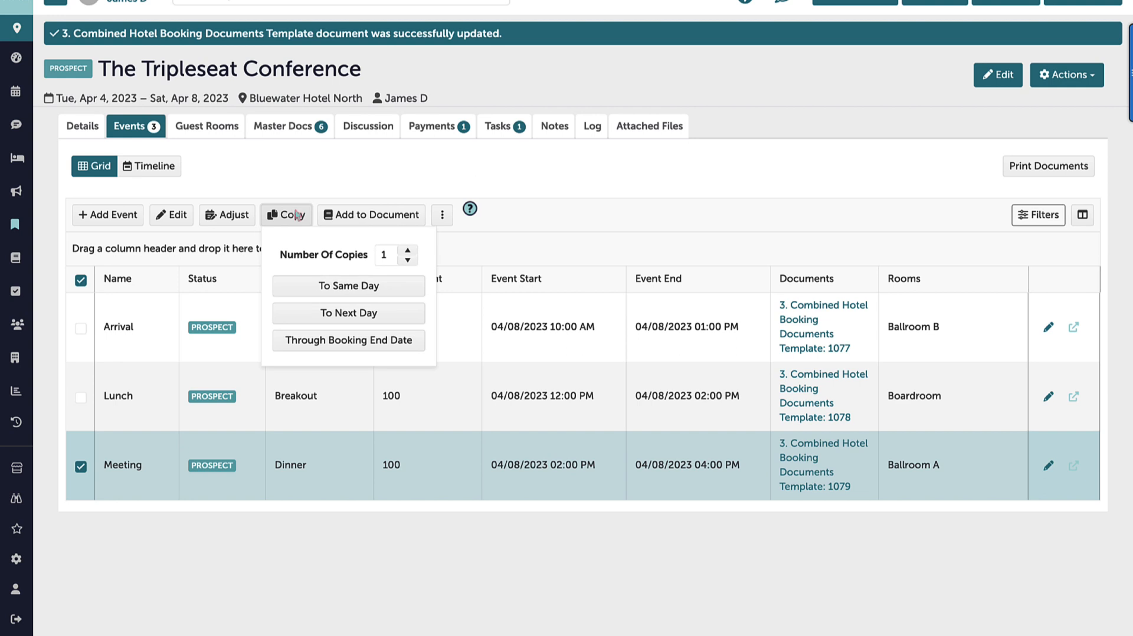
pyautogui.click(307, 316)
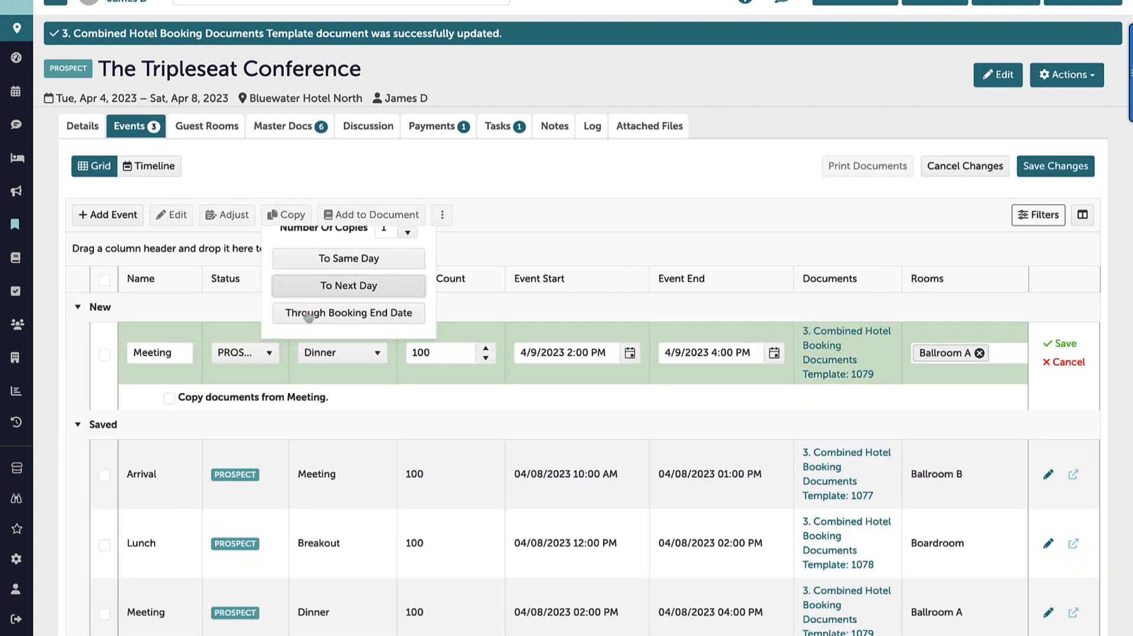
pyautogui.click(169, 398)
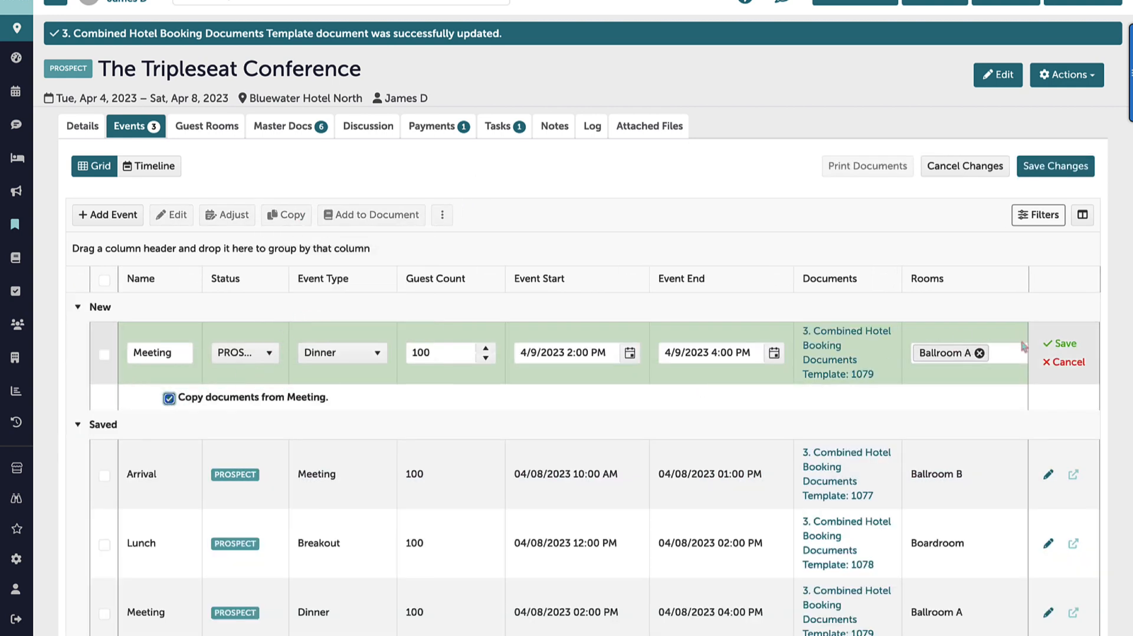
pyautogui.click(1055, 349)
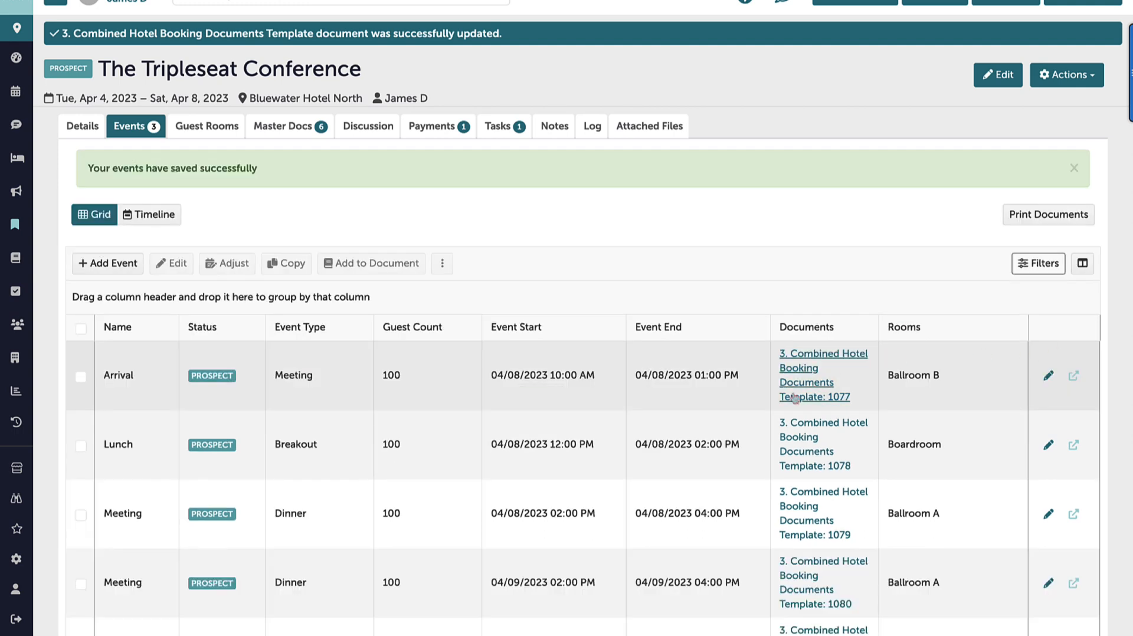
# View the booking's master documents and return to the events grid
pyautogui.click(795, 397)
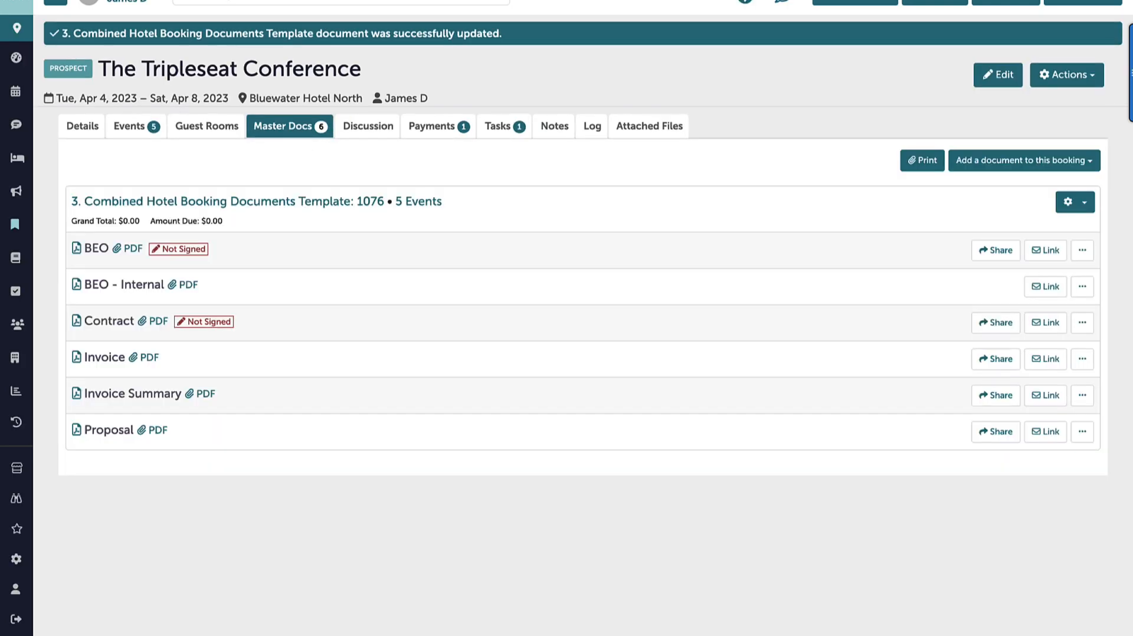
pyautogui.click(136, 126)
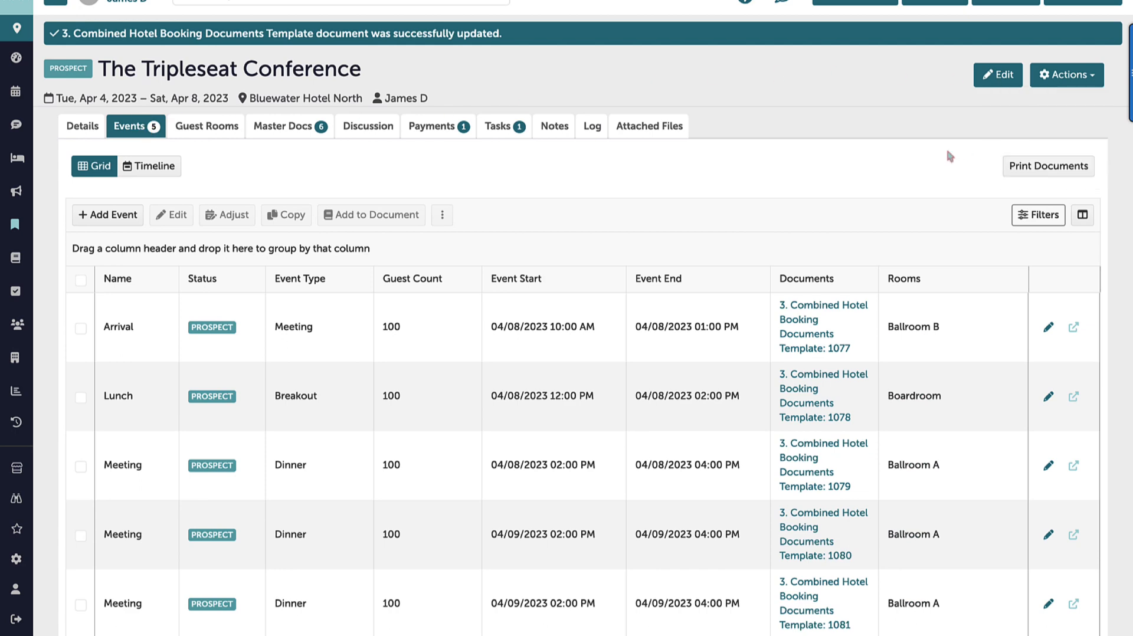
# Review the documents available for printing for the booking and its individual events, and close the print dialog
pyautogui.click(1020, 168)
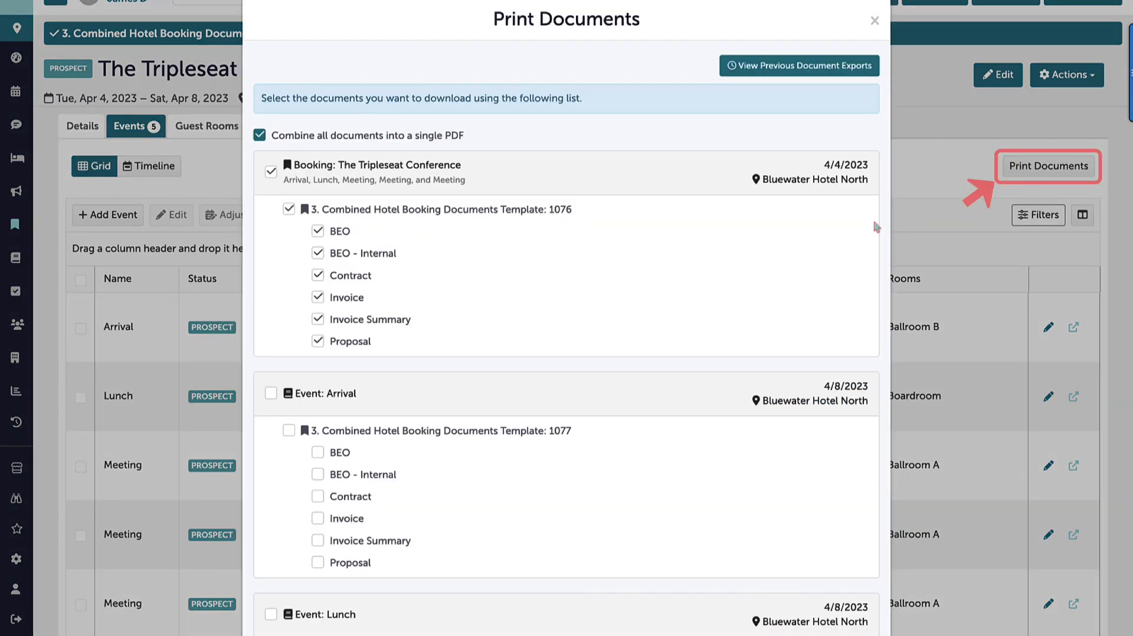
pyautogui.scroll(-4, 715, 435)
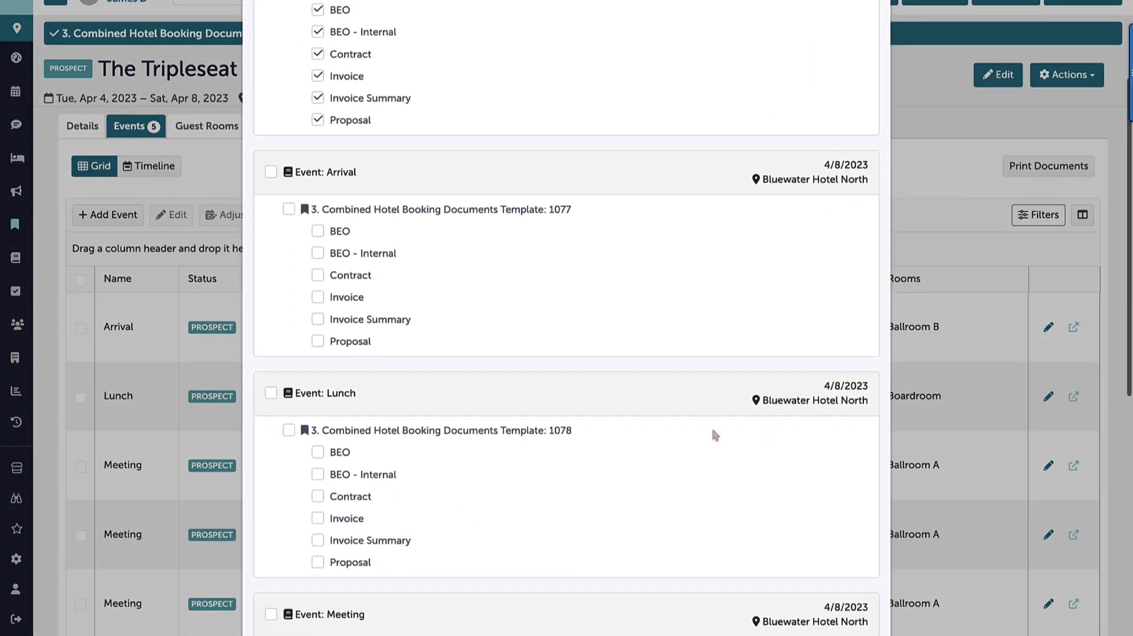
pyautogui.scroll(4, 715, 435)
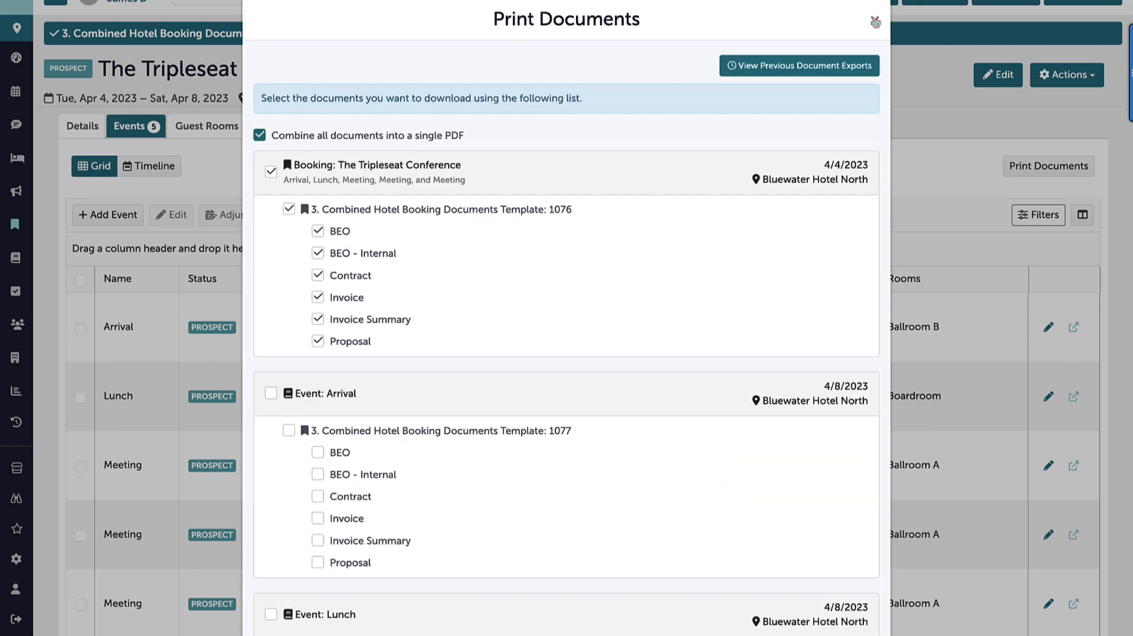
pyautogui.click(876, 22)
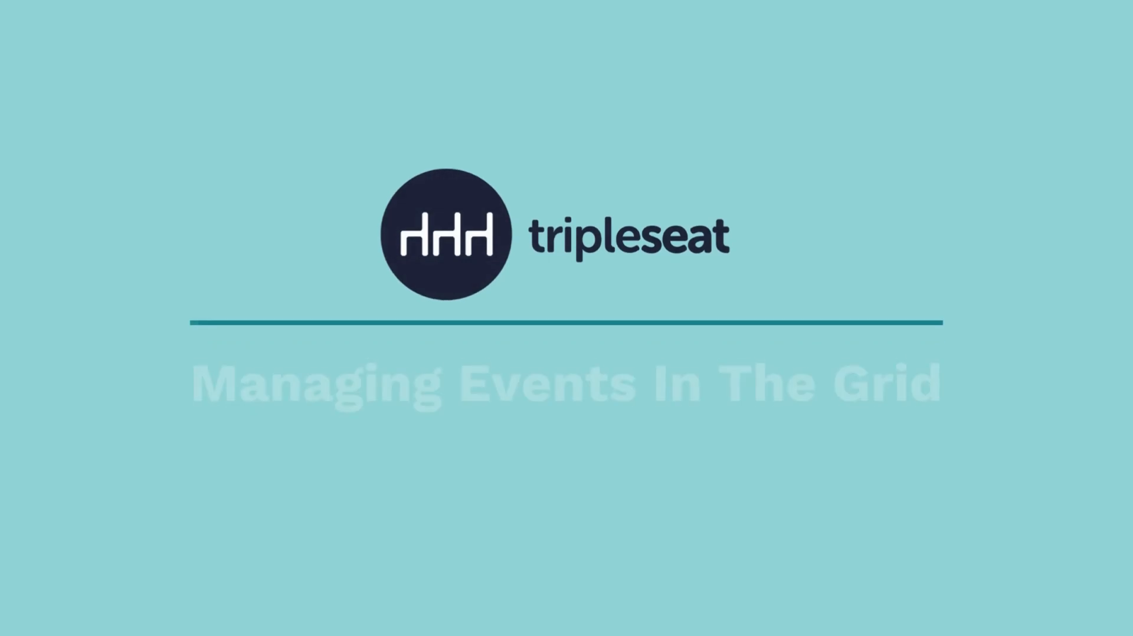